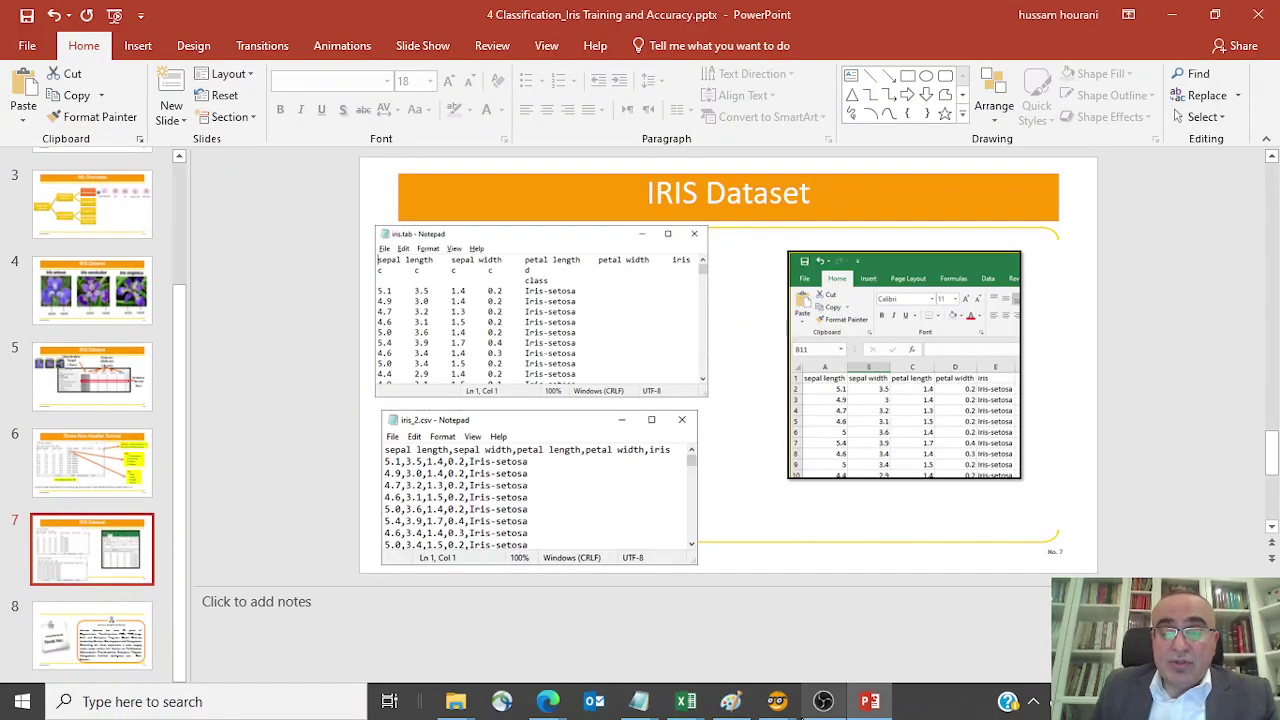
Place a File widget on the Orange workflow canvas and open its settings
mouse_move(798, 706)
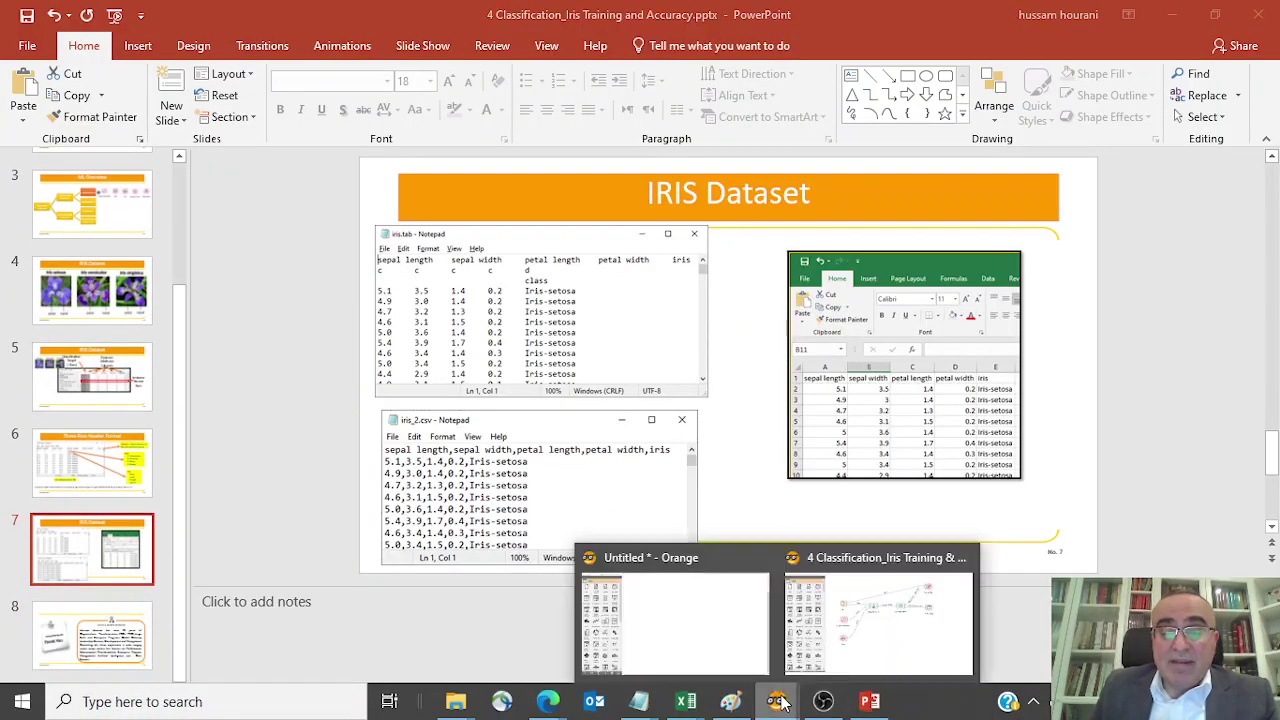
left_click(691, 656)
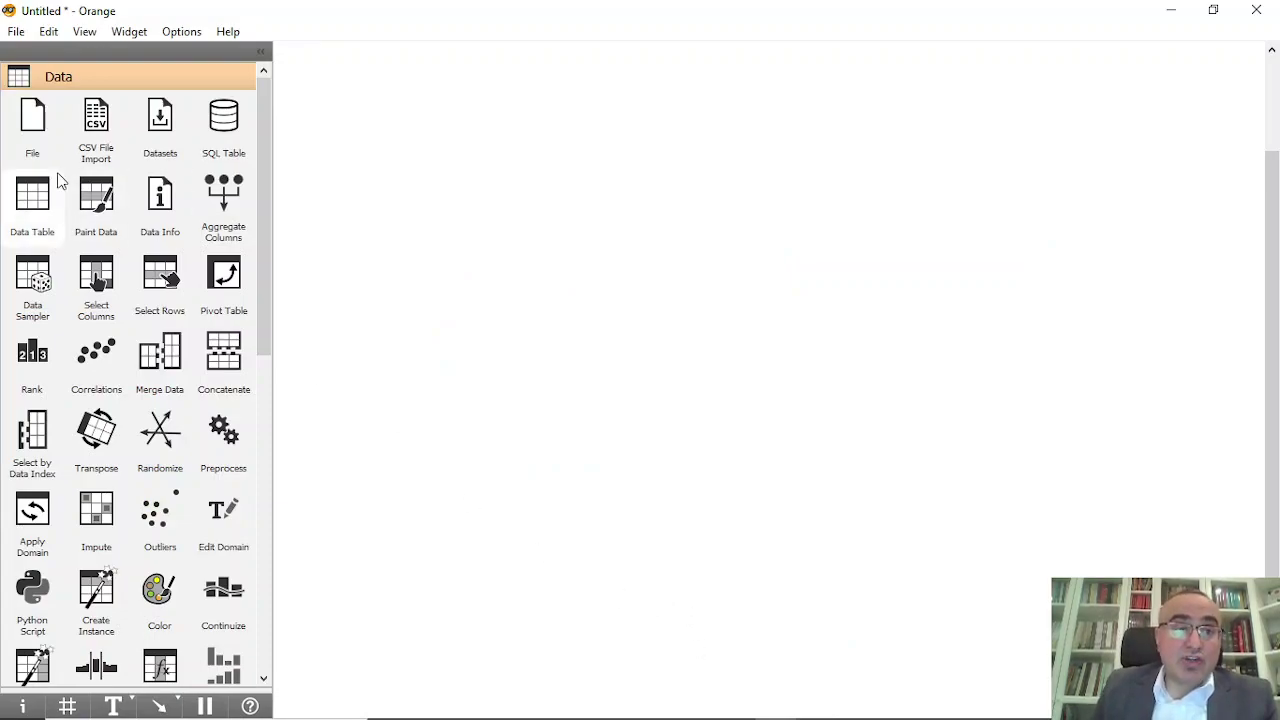
left_click_drag(27, 126, 392, 270)
double_click(390, 268)
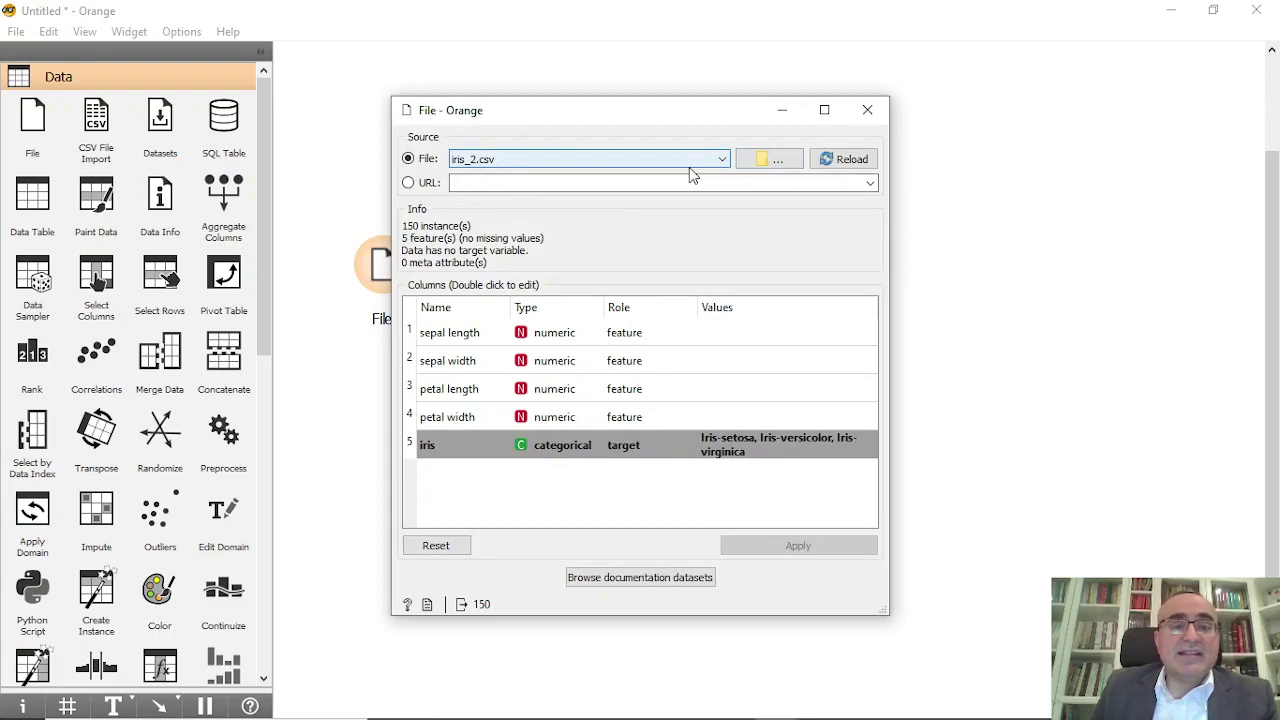
Load iris.tab from the Orange Dataset Backups folder into the File widget
left_click(770, 159)
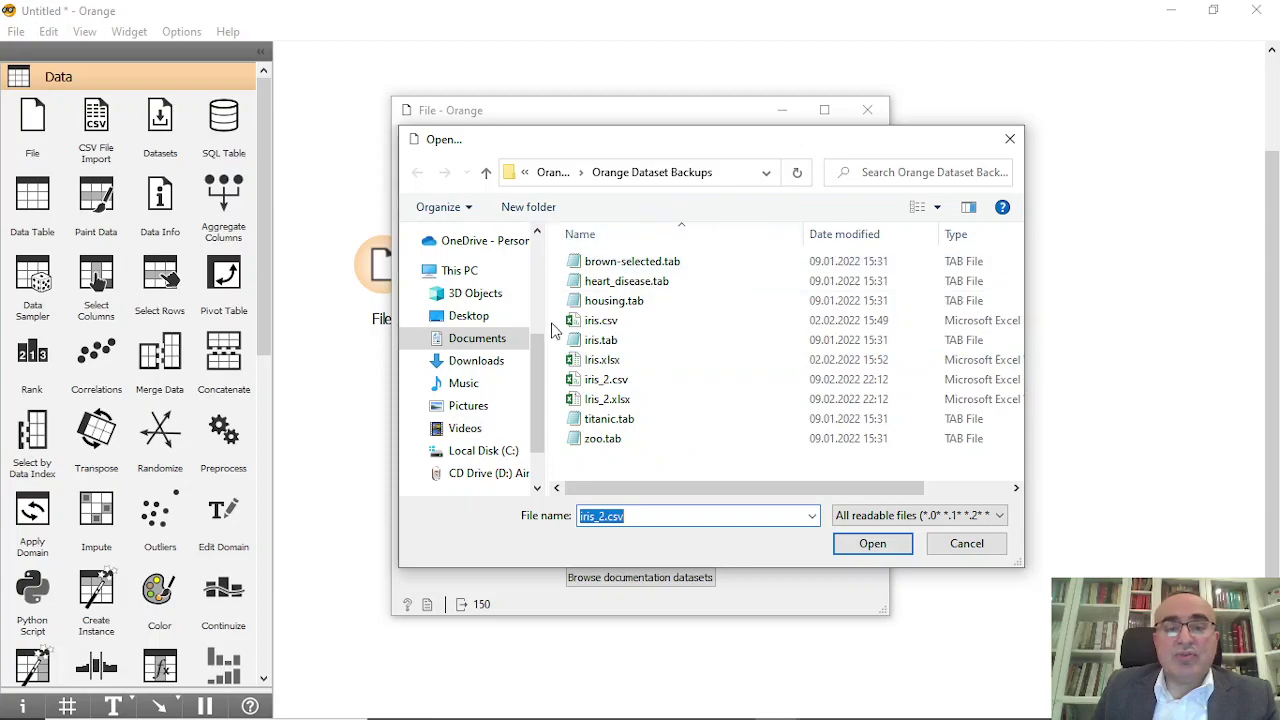
left_click(553, 173)
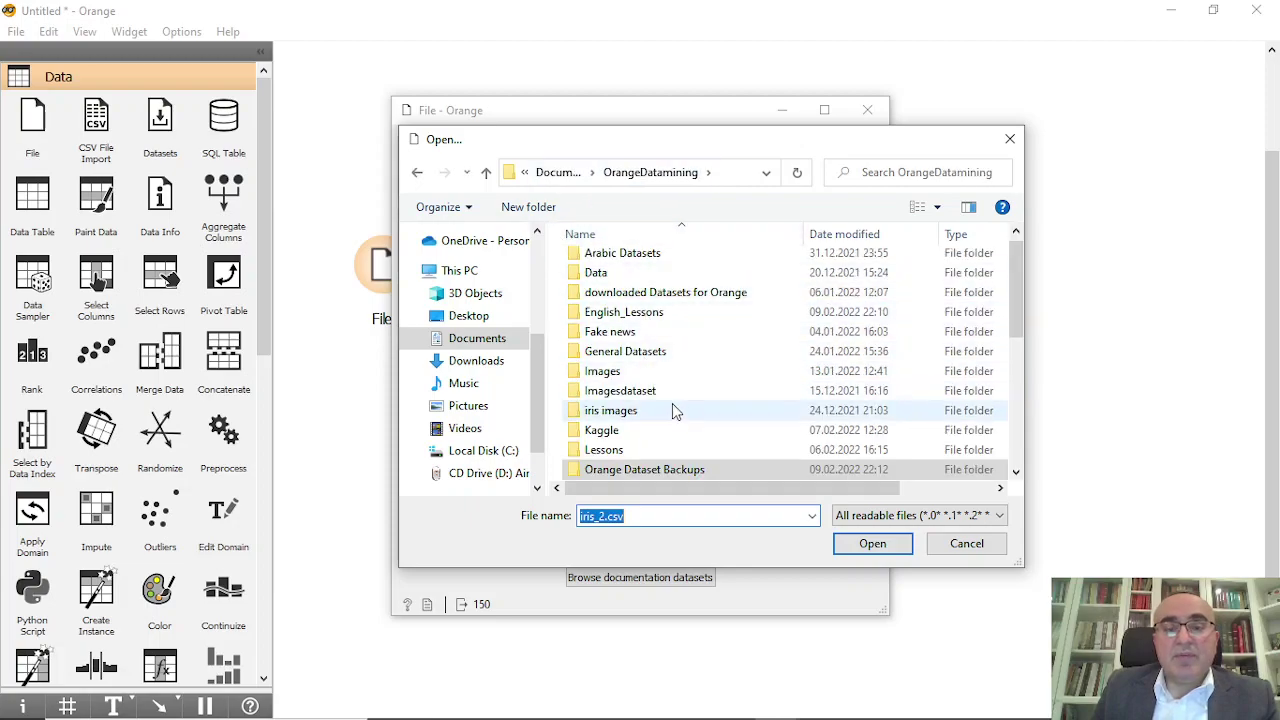
scroll(672, 403, "down", 2)
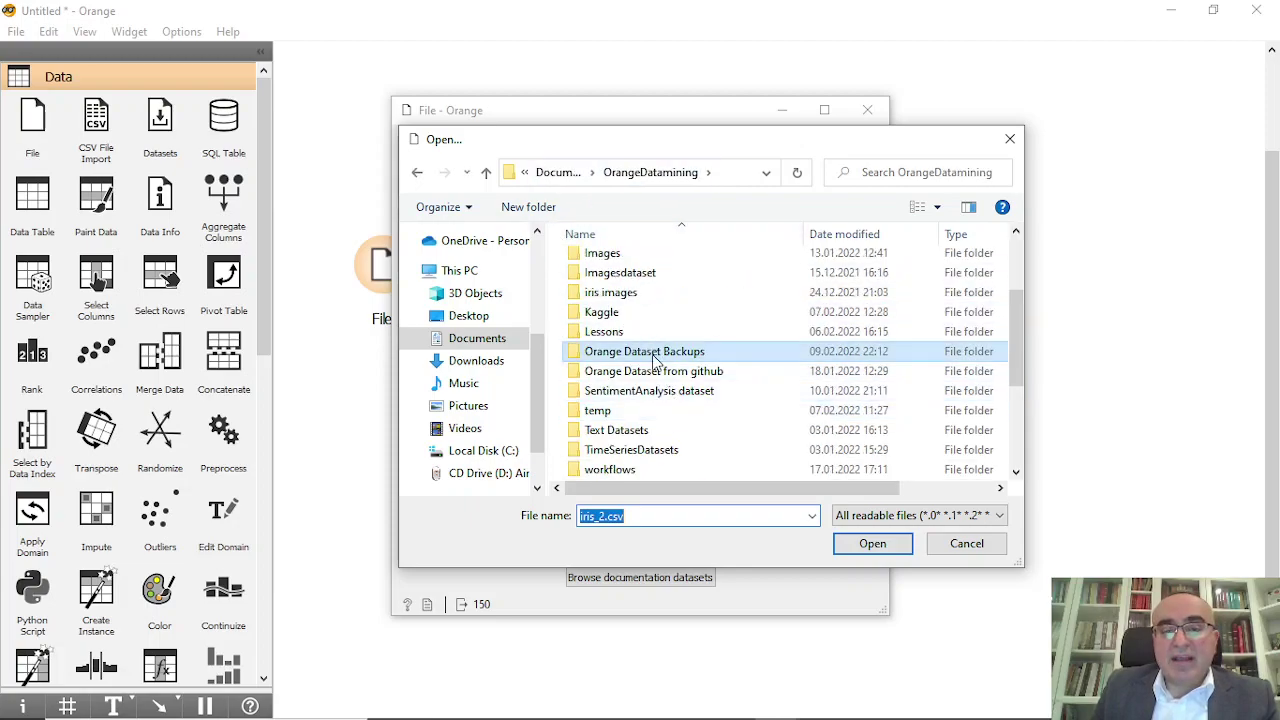
double_click(655, 358)
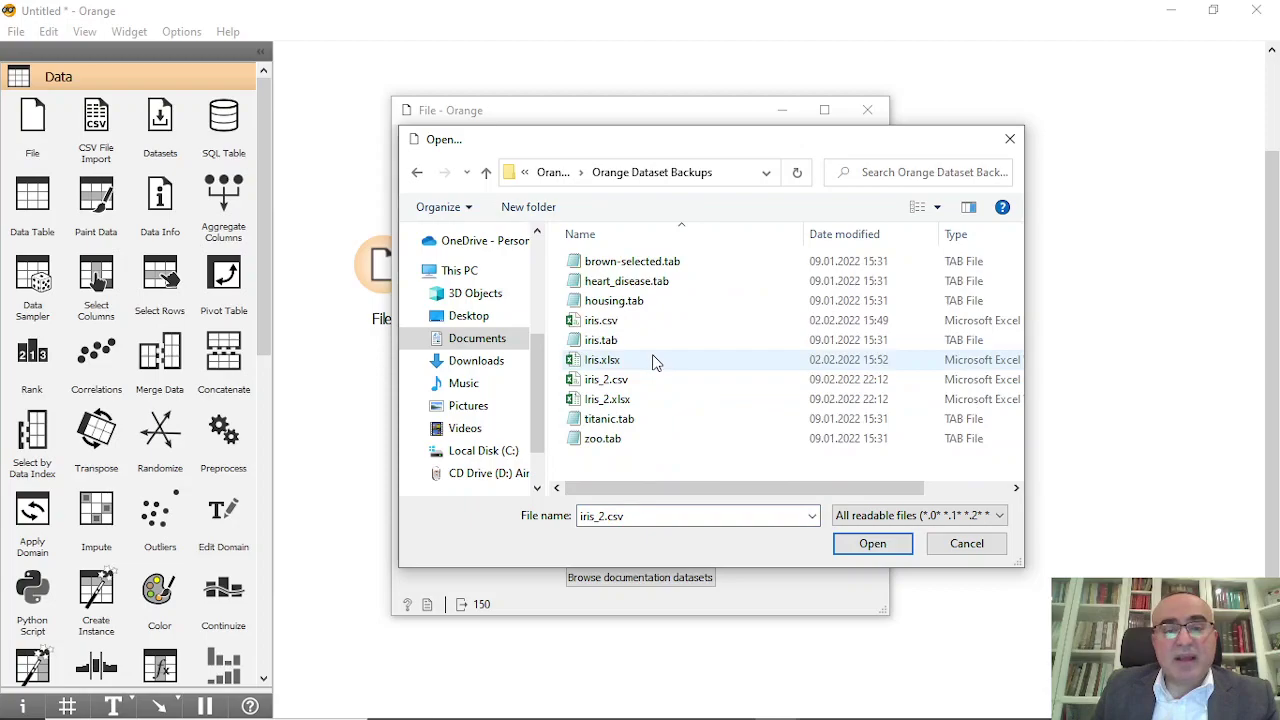
double_click(601, 341)
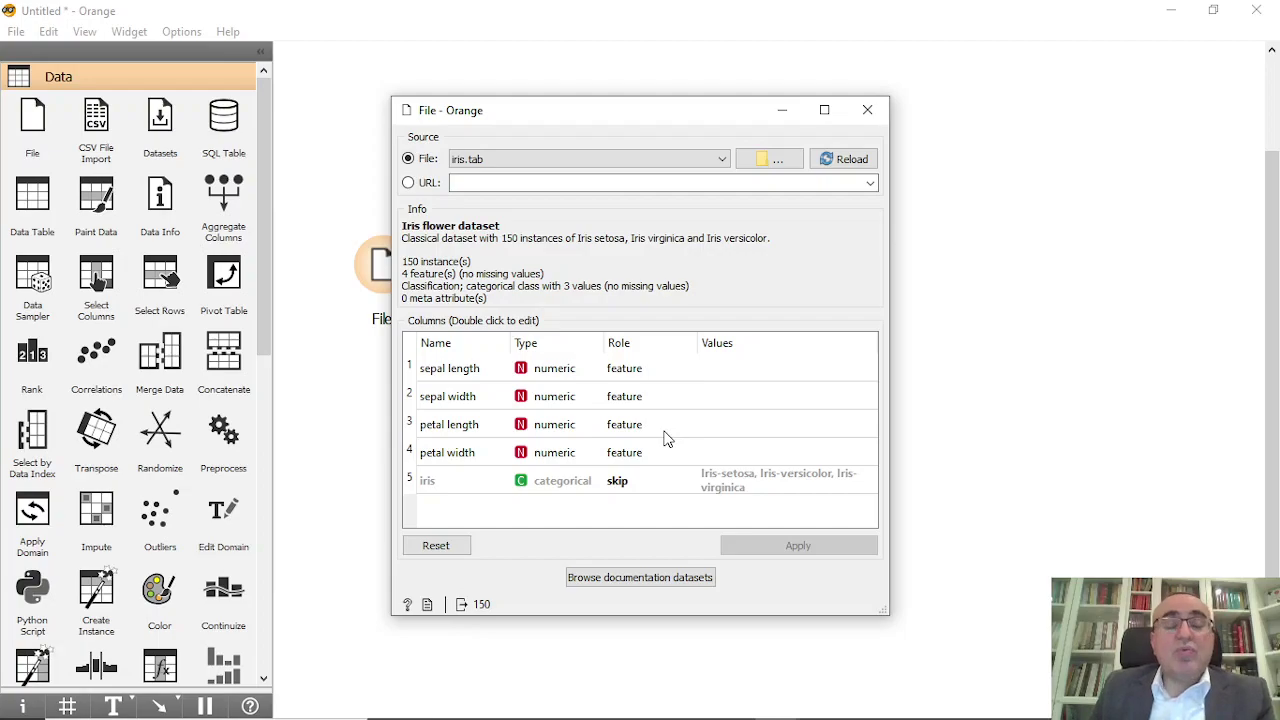
left_click(772, 166)
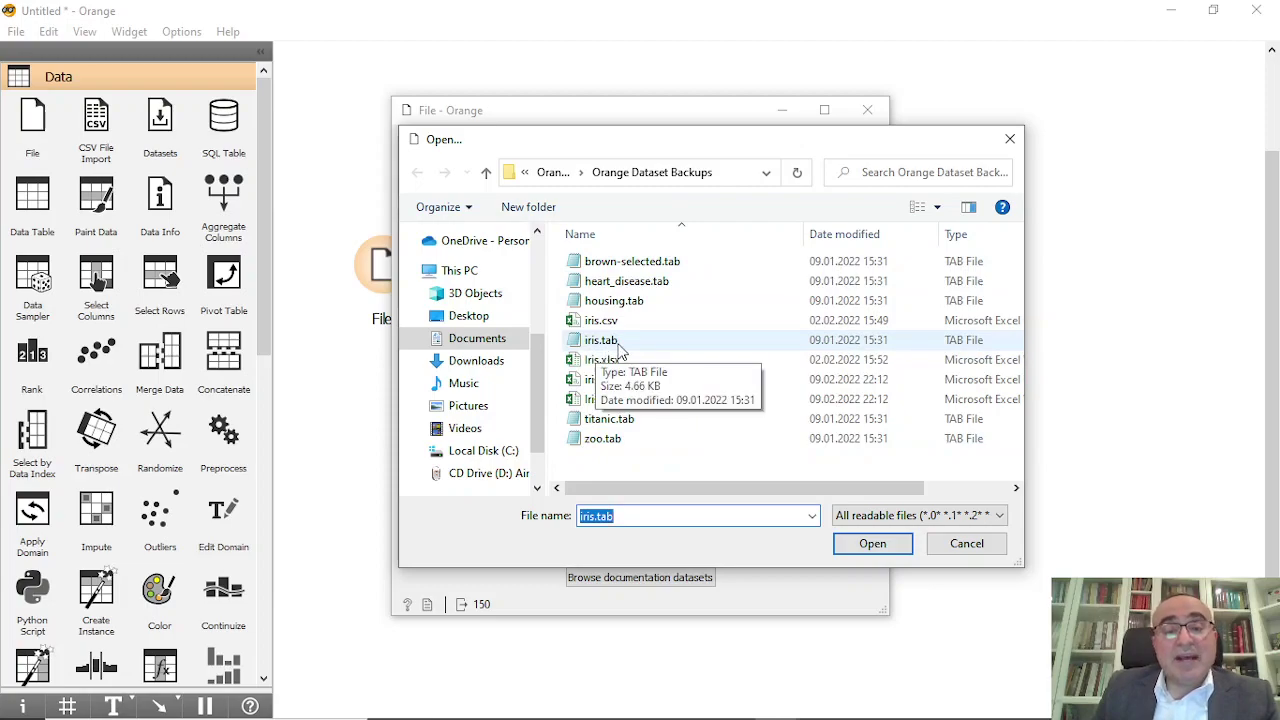
left_click(890, 543)
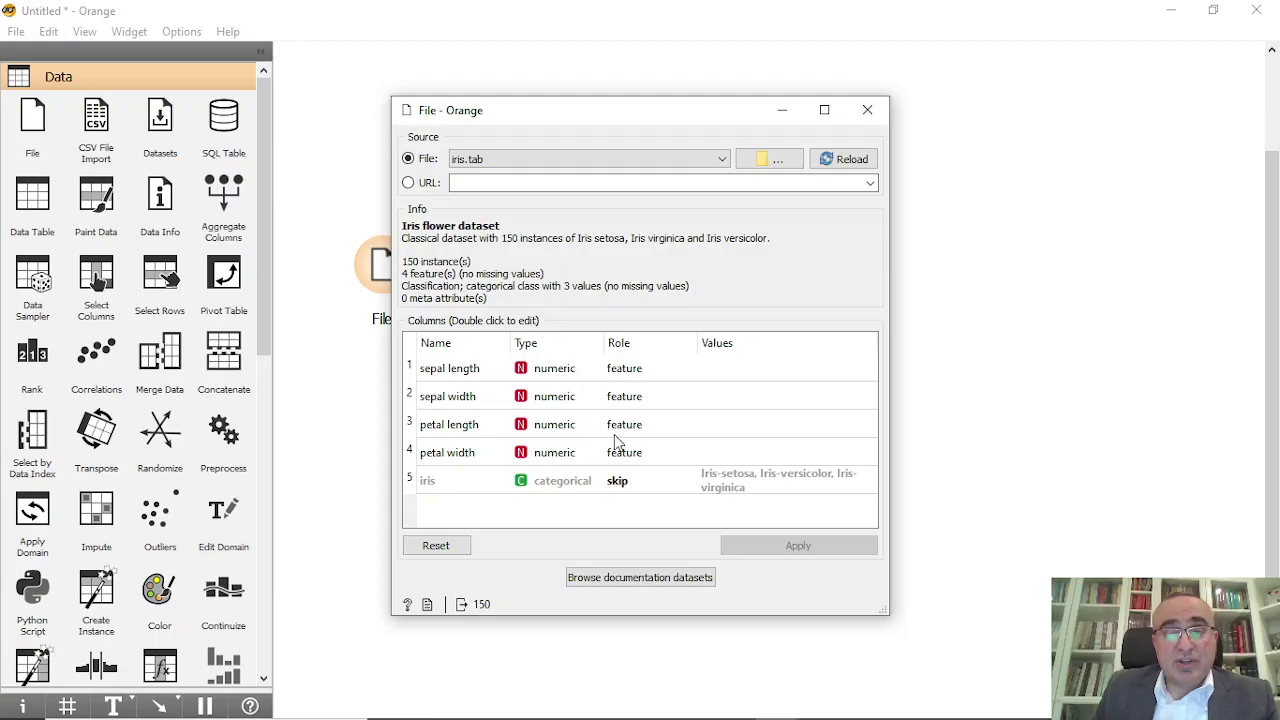
Change the iris column's role to target and apply the change
double_click(622, 483)
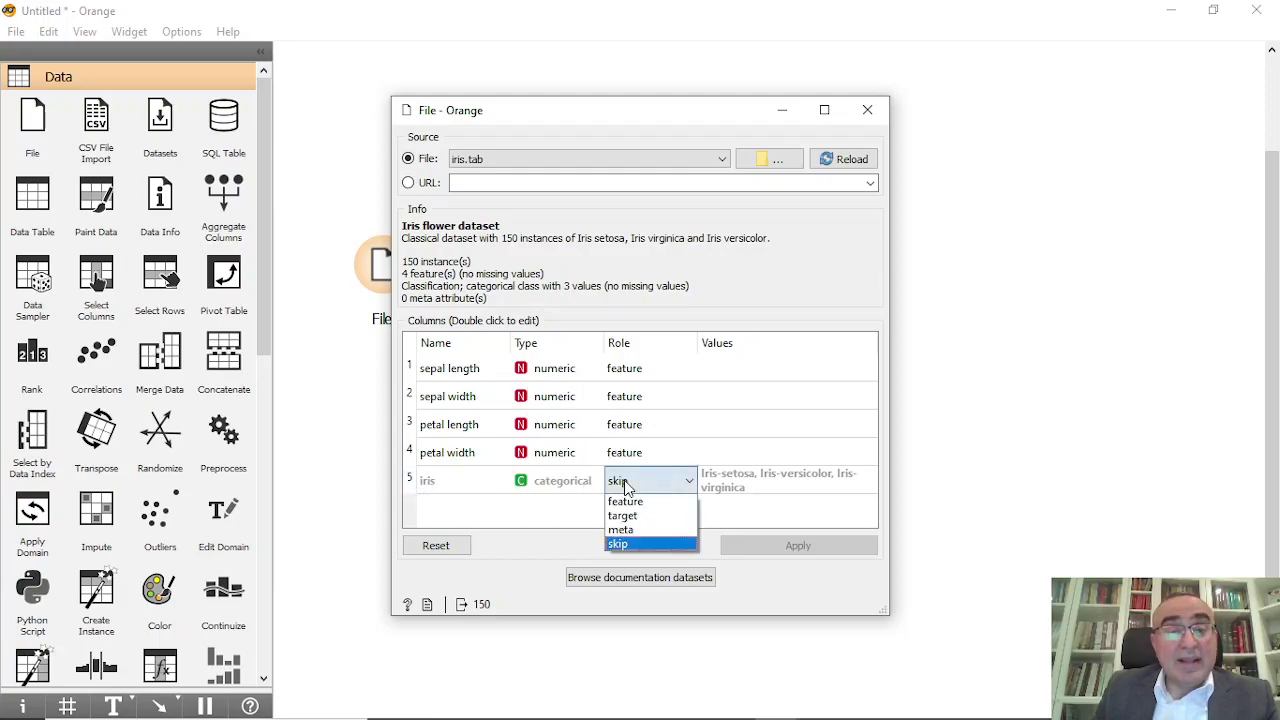
left_click(635, 516)
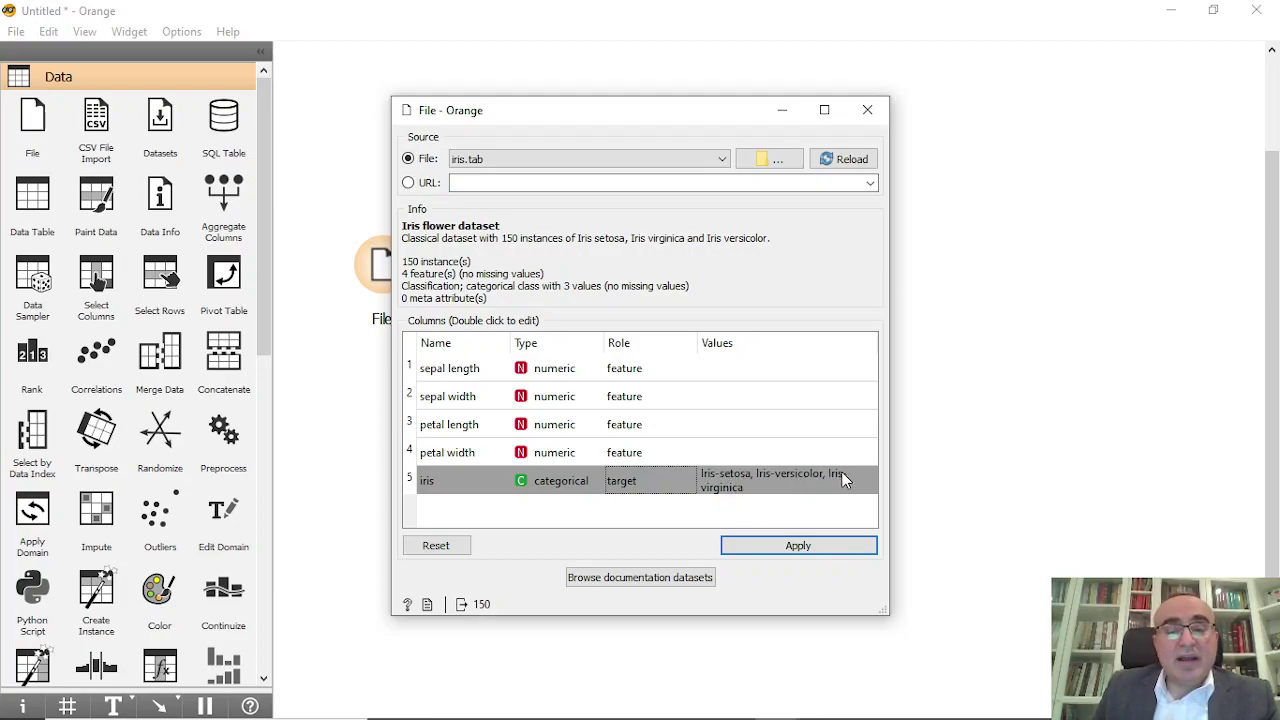
left_click(808, 553)
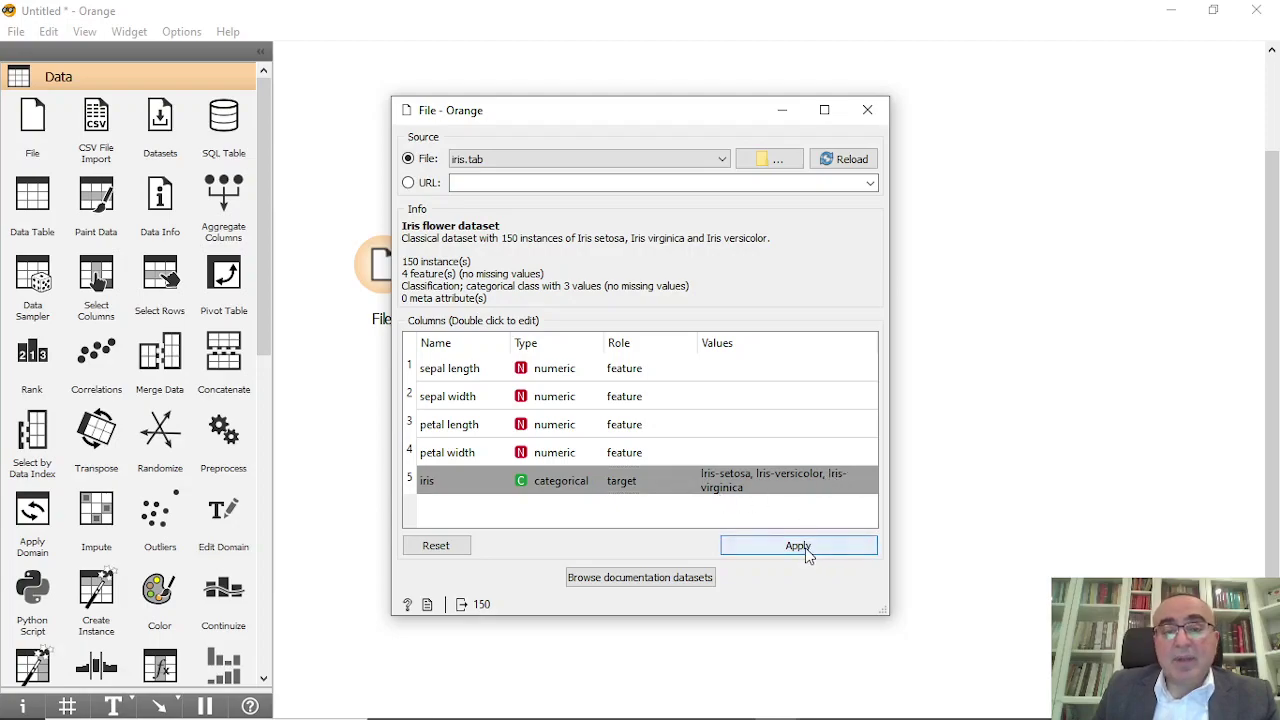
left_click(862, 118)
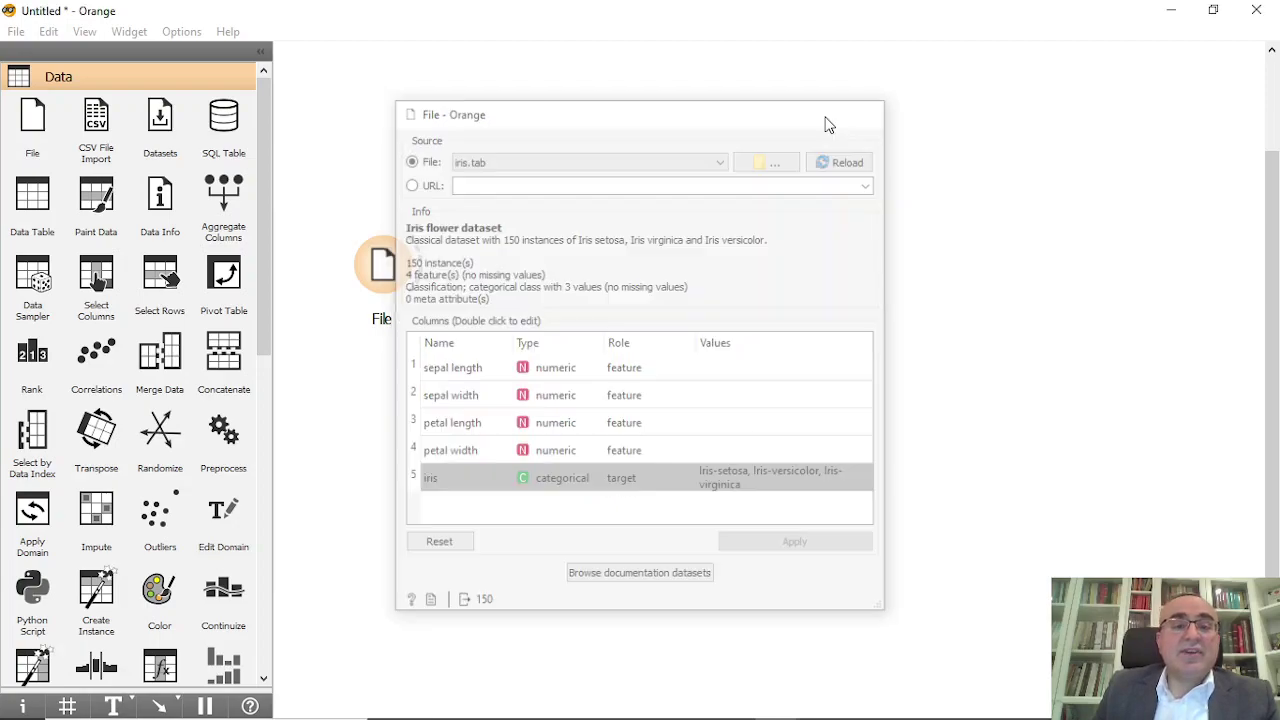
Link a Data Table to the File widget and inspect the 150 iris rows
left_click_drag(420, 258, 479, 143)
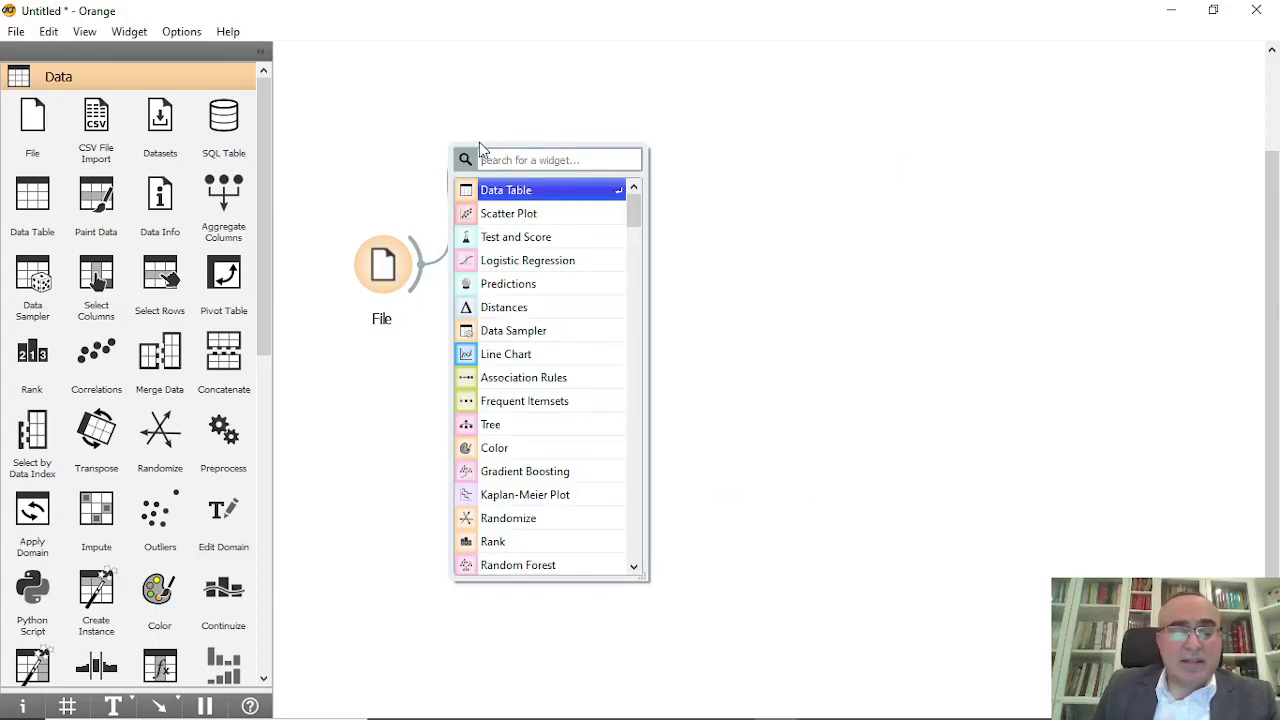
type("dat")
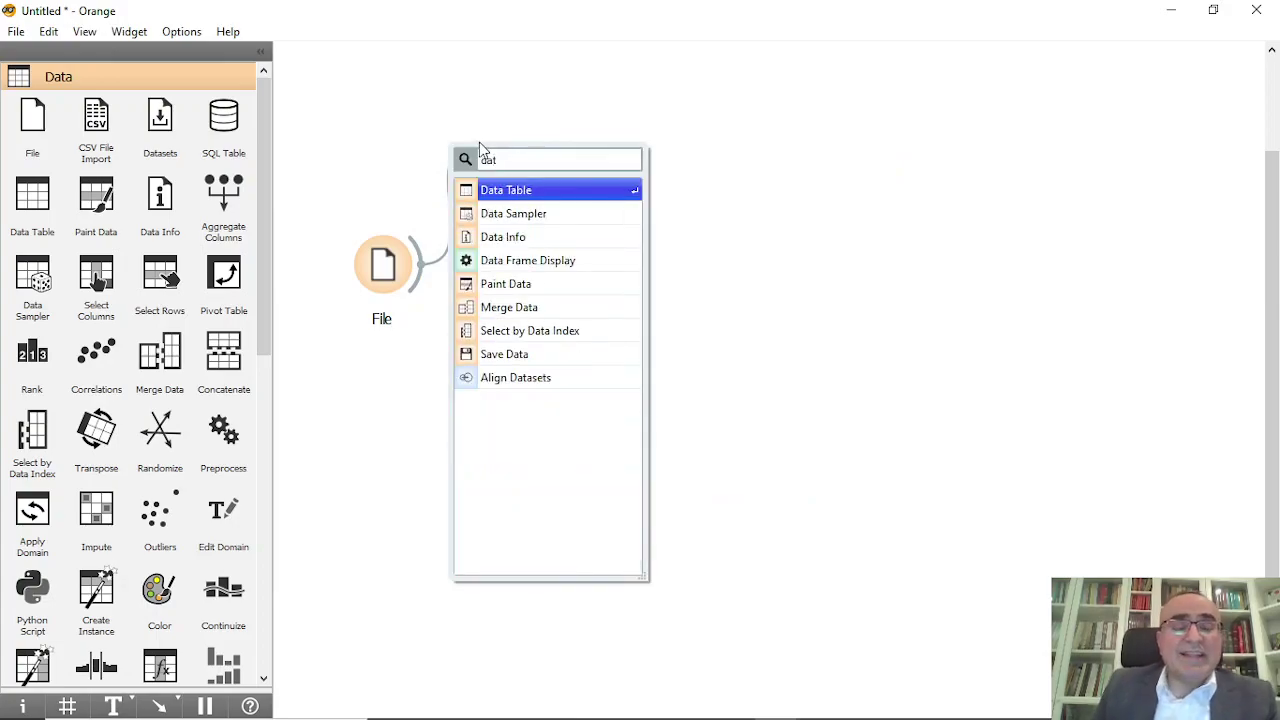
left_click(516, 189)
left_click_drag(517, 158, 614, 118)
double_click(612, 111)
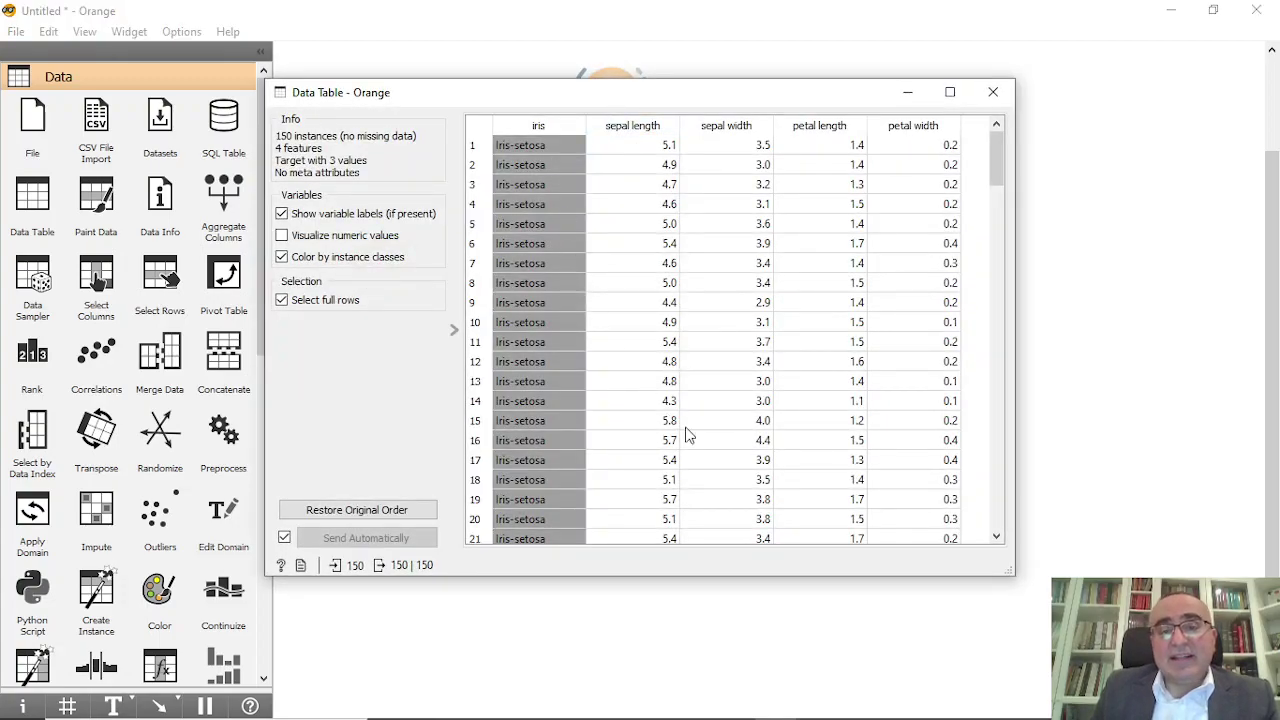
left_click_drag(997, 158, 660, 130)
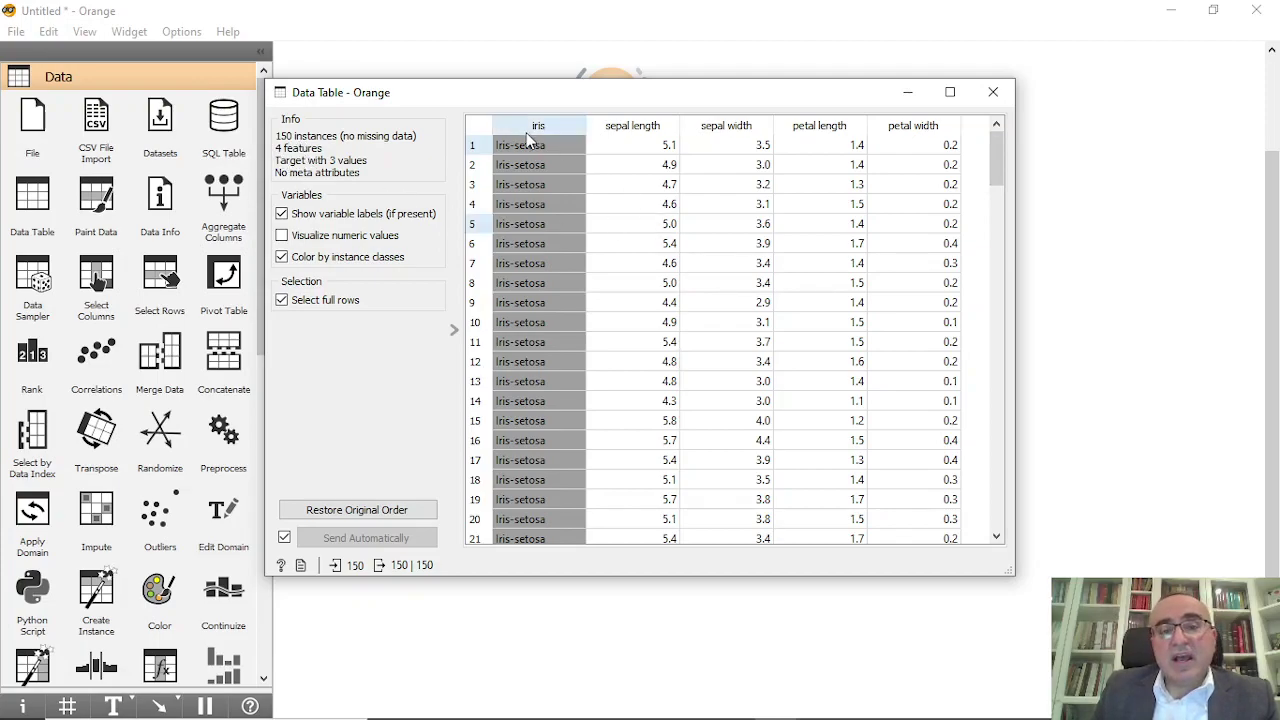
left_click(993, 91)
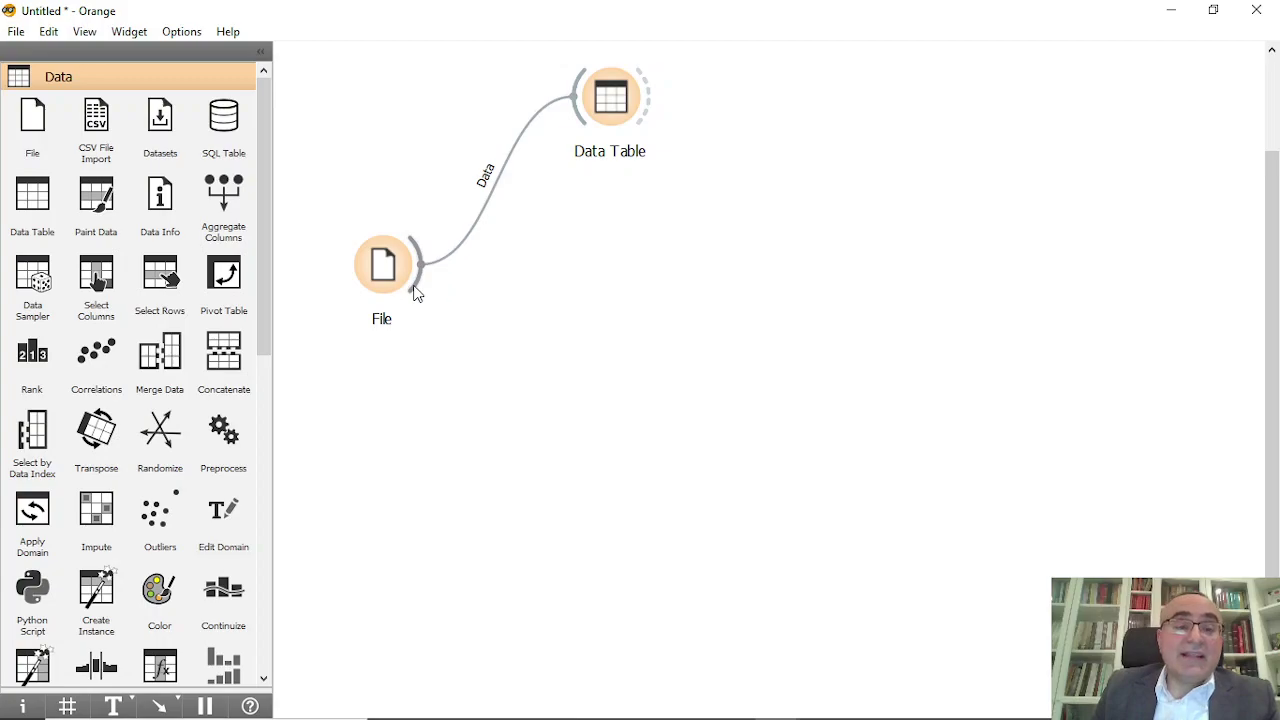
Connect a Test and Score widget to the File output and check its still-empty results
left_click_drag(416, 292, 668, 289)
type("t")
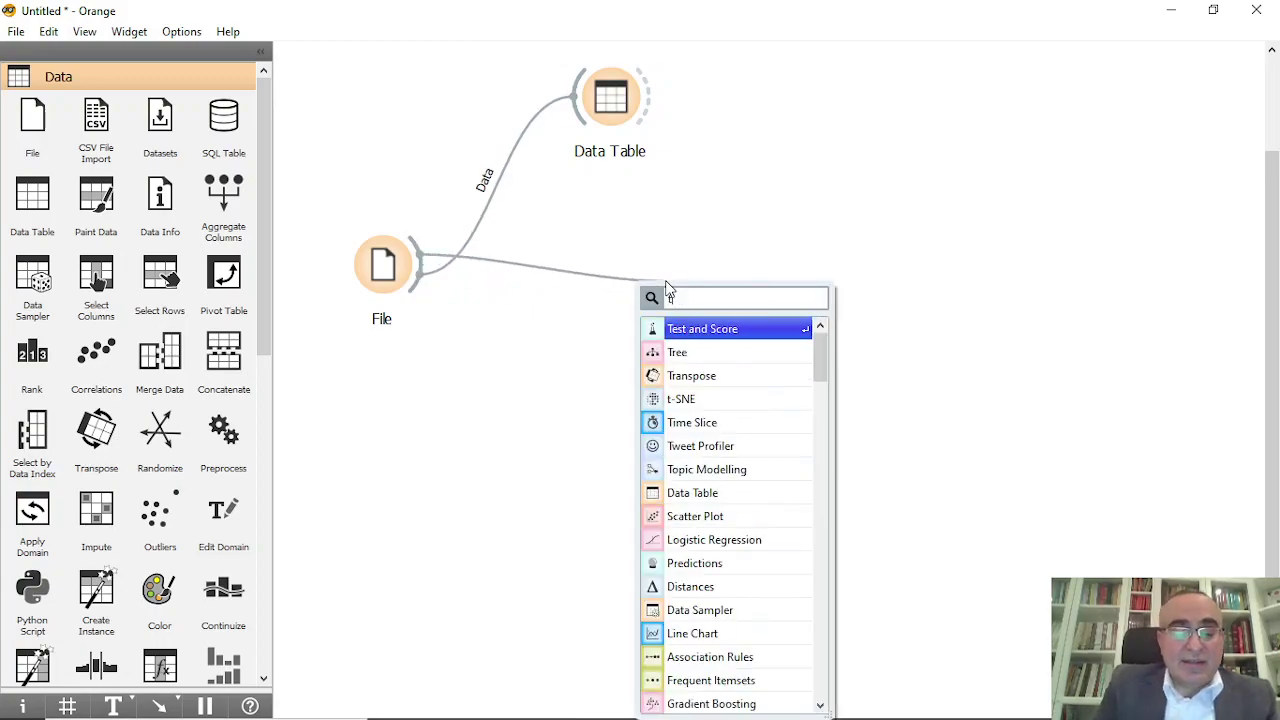
type("est")
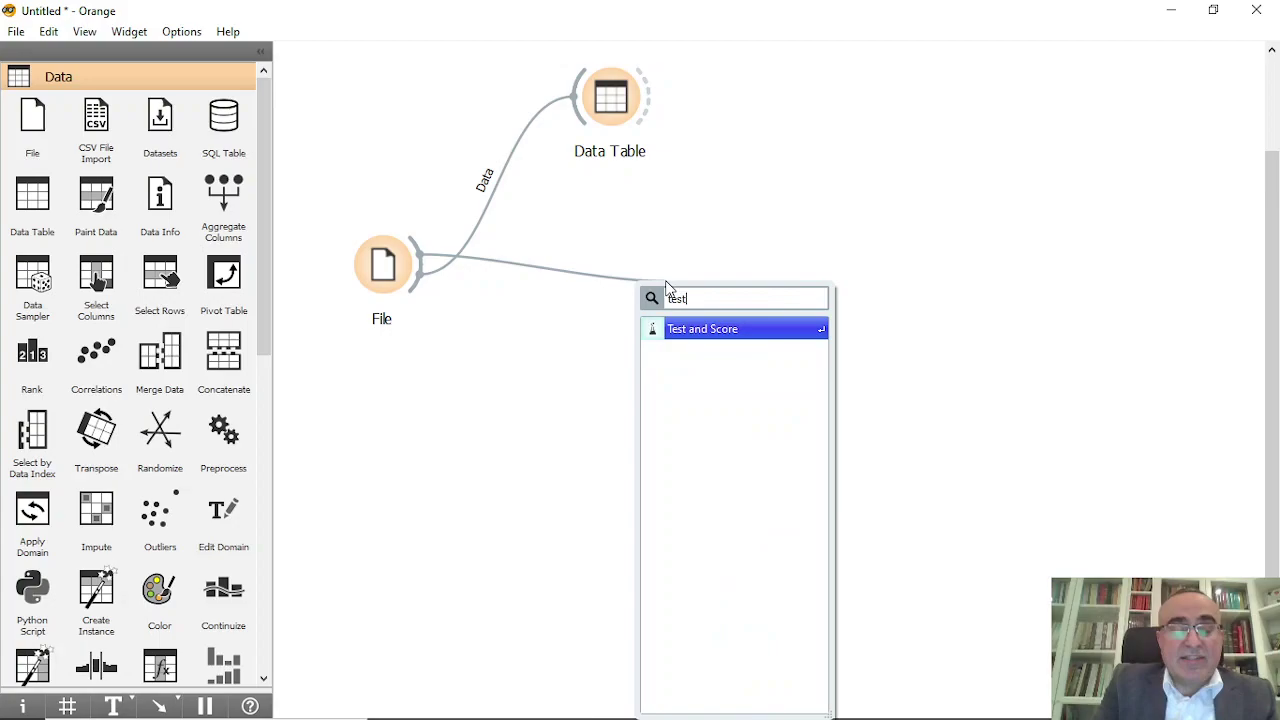
left_click(752, 332)
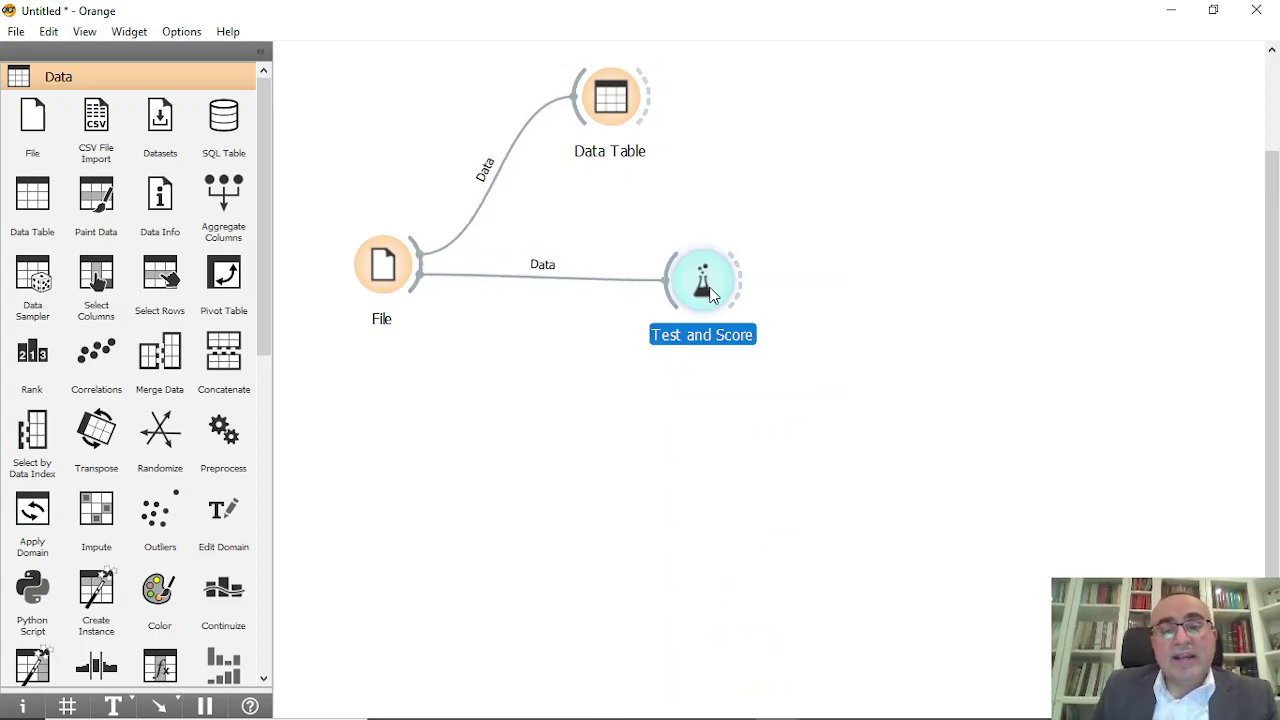
double_click(706, 285)
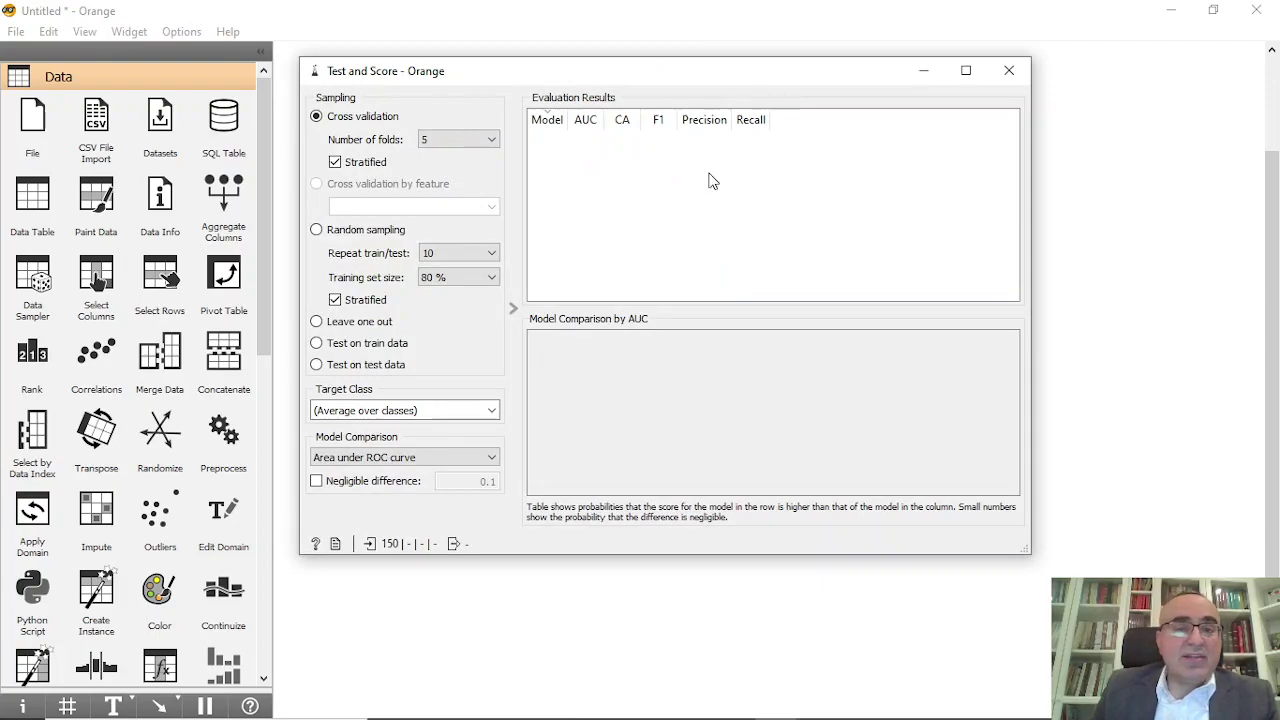
left_click(1010, 71)
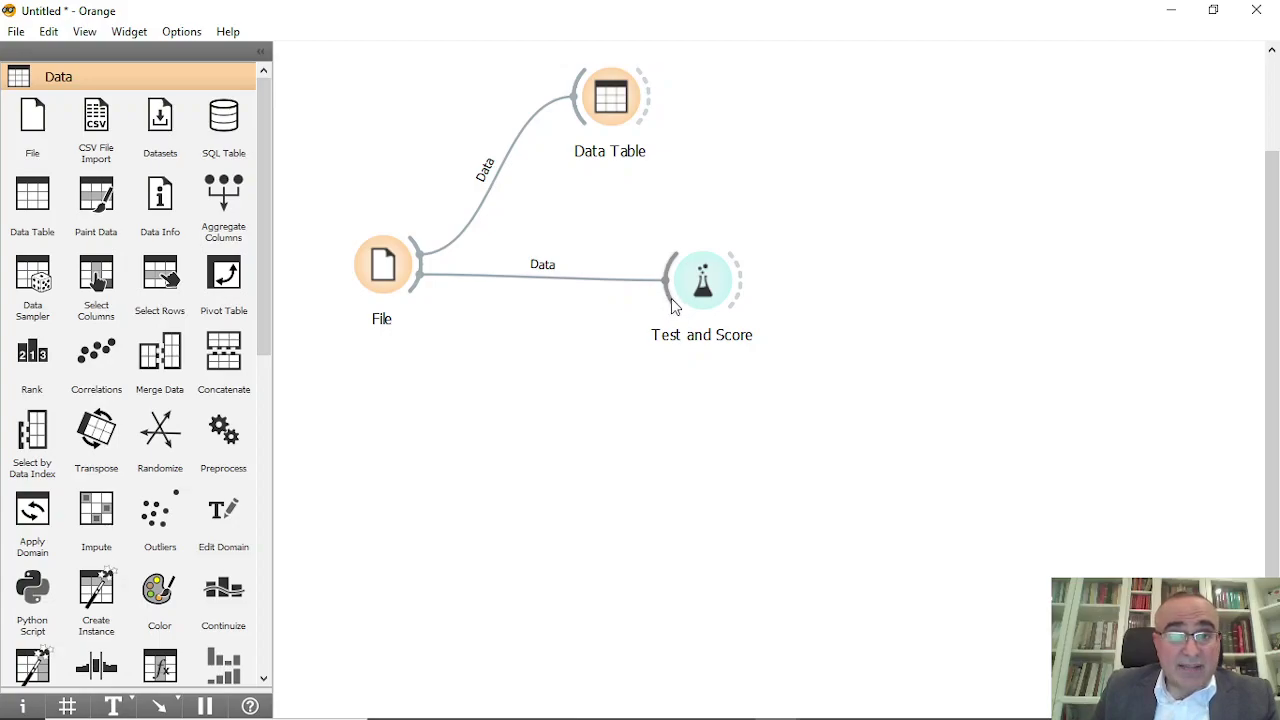
Connect a Logistic Regression learner into Test and Score
left_click_drag(672, 300, 500, 410)
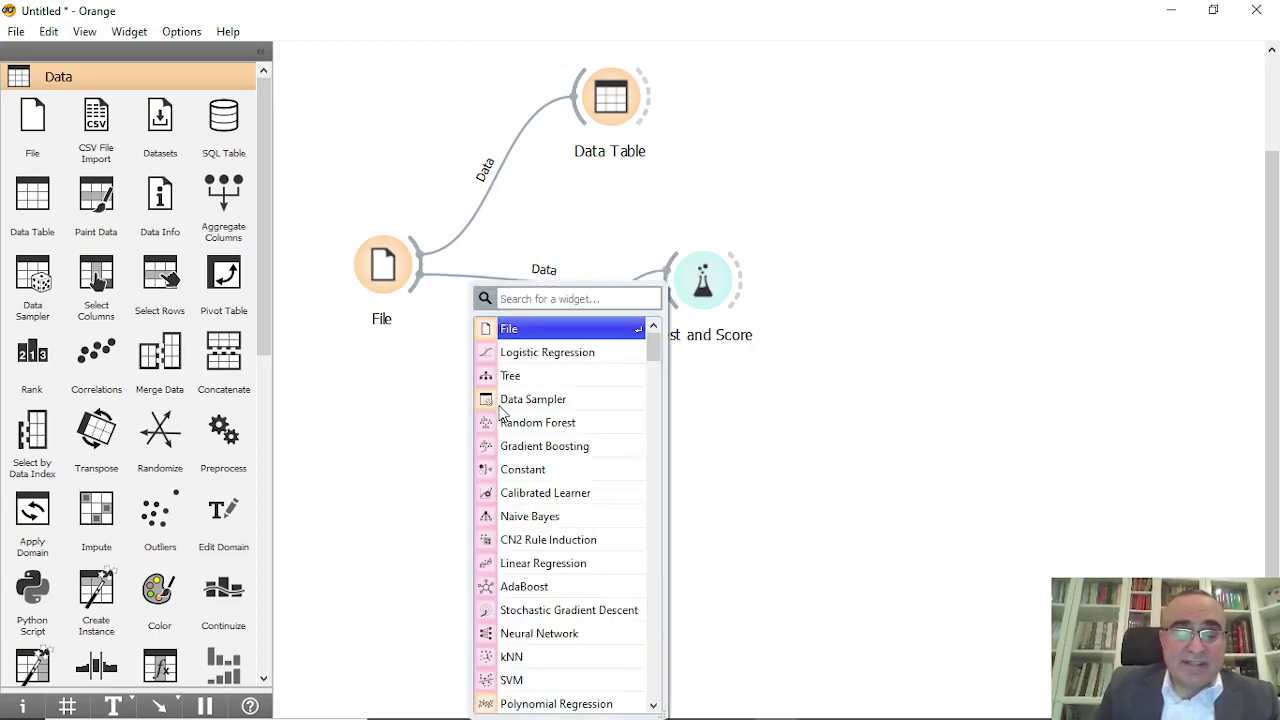
type("log")
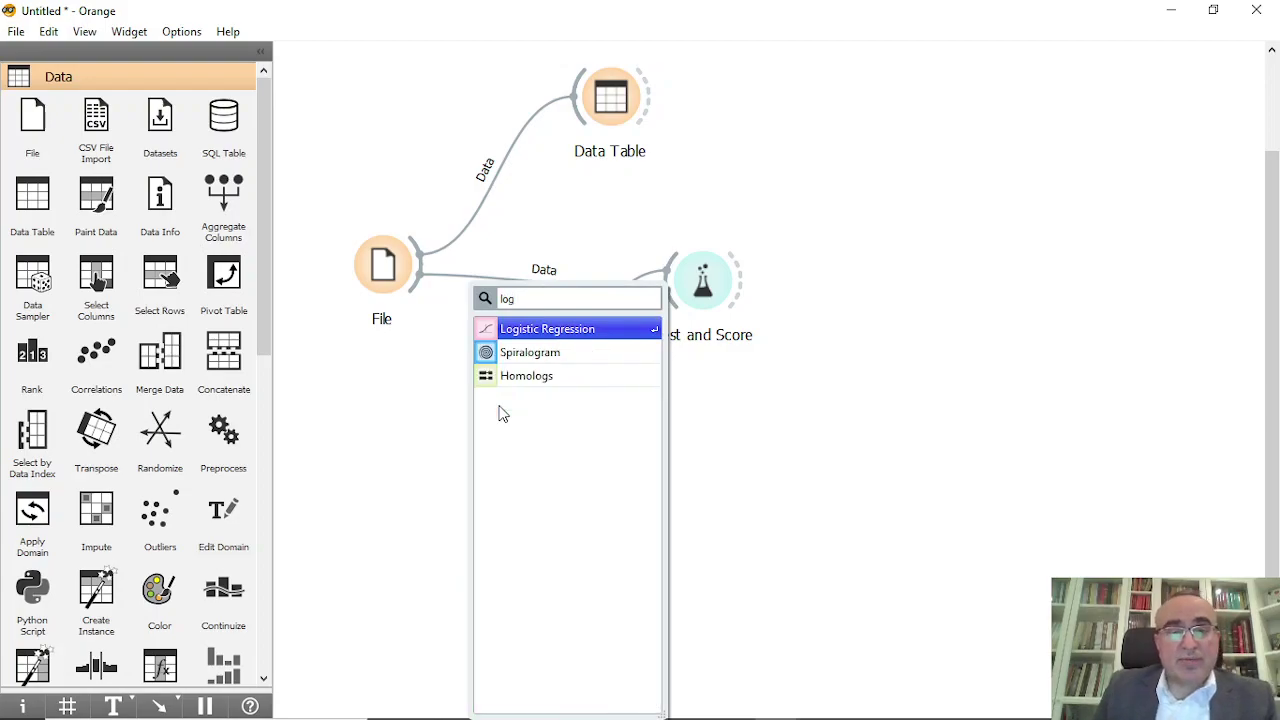
left_click(551, 330)
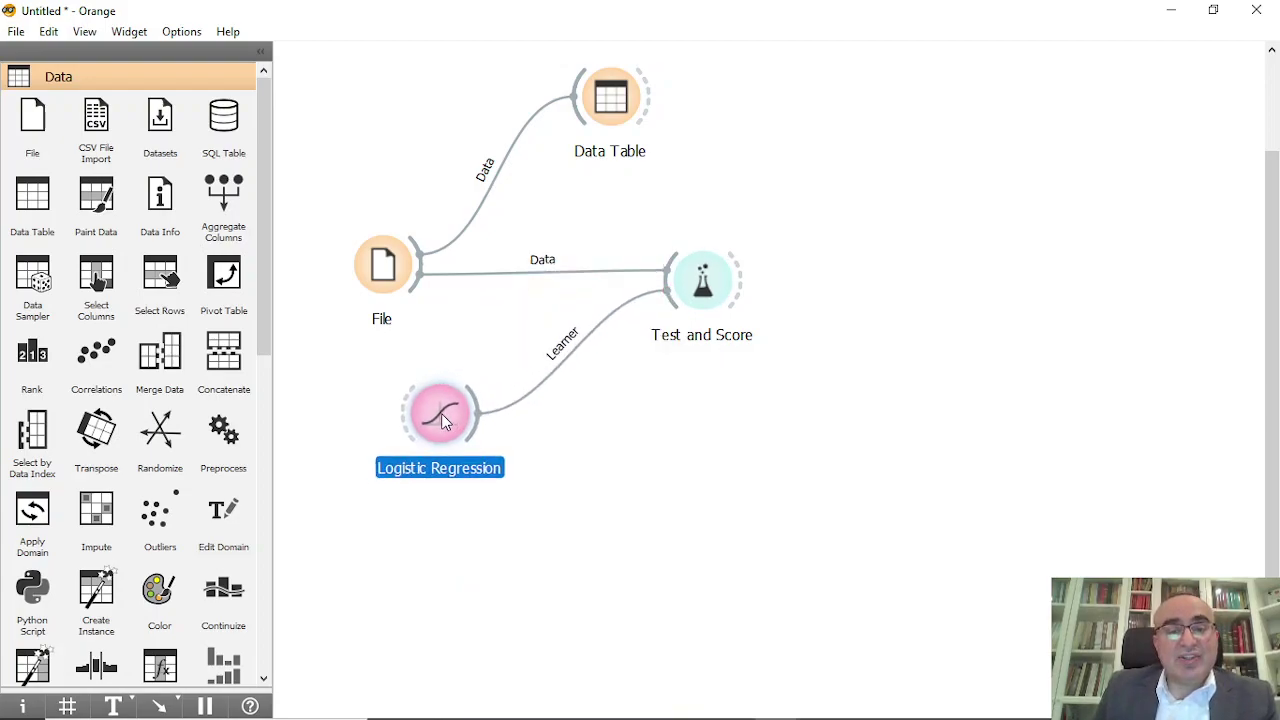
Review Logistic Regression's 5-fold cross-validation scores: AUC 0.998, CA 0.967
double_click(702, 290)
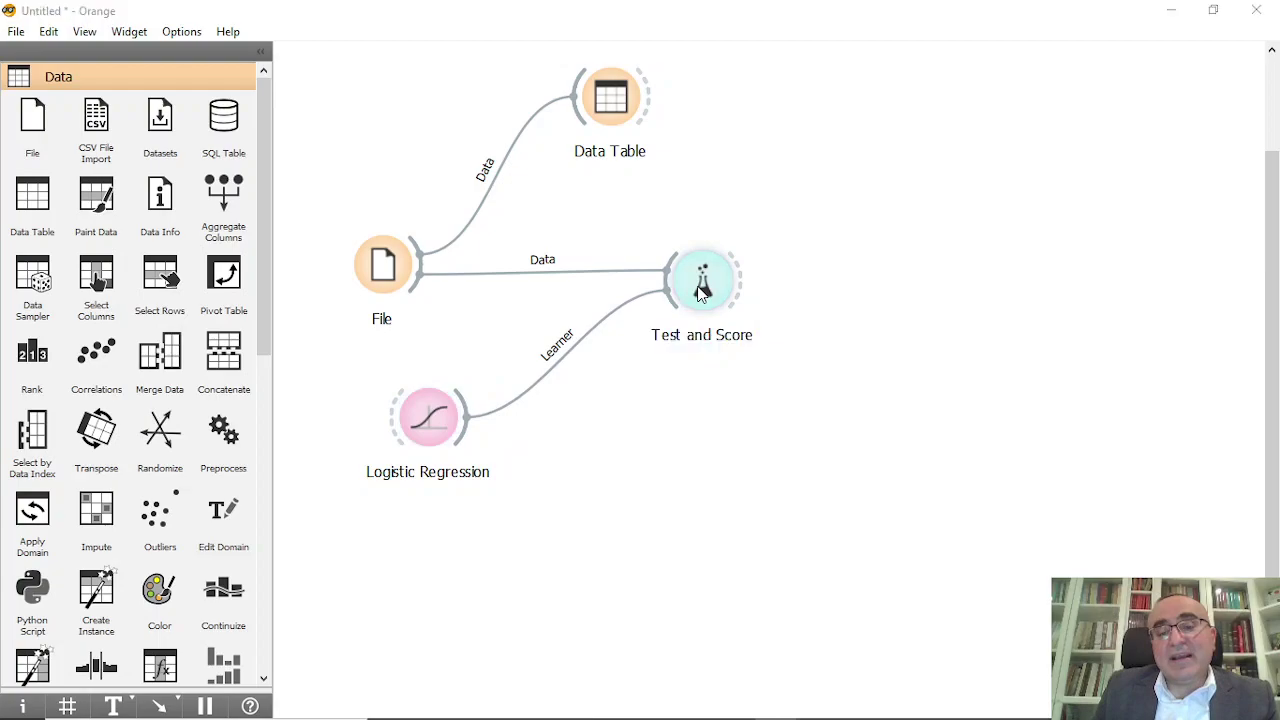
left_click(569, 145)
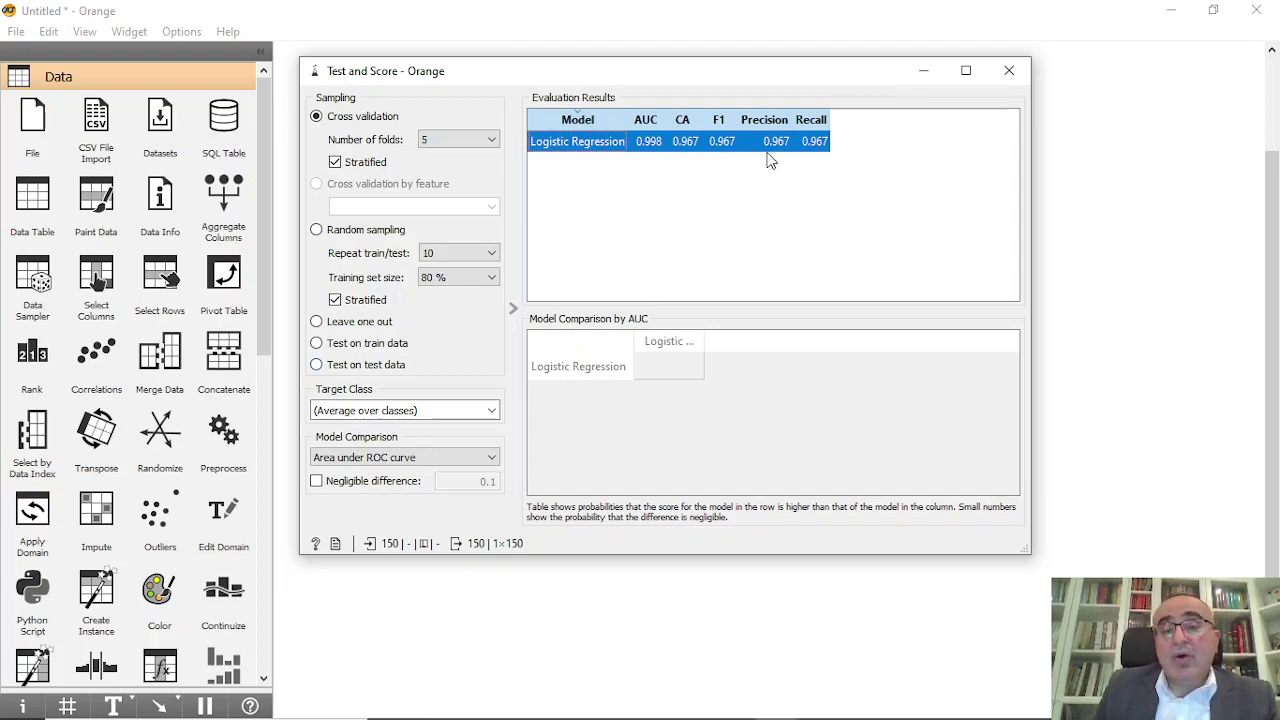
left_click(1009, 71)
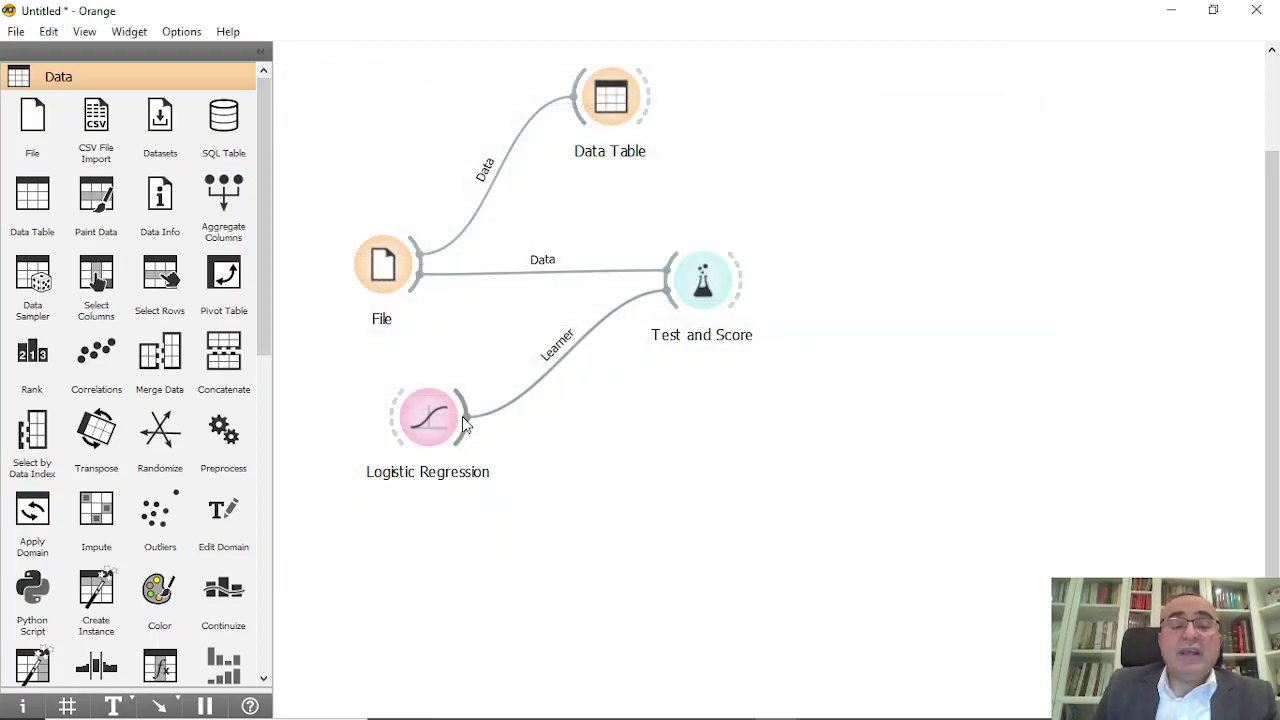
left_click_drag(463, 424, 418, 424)
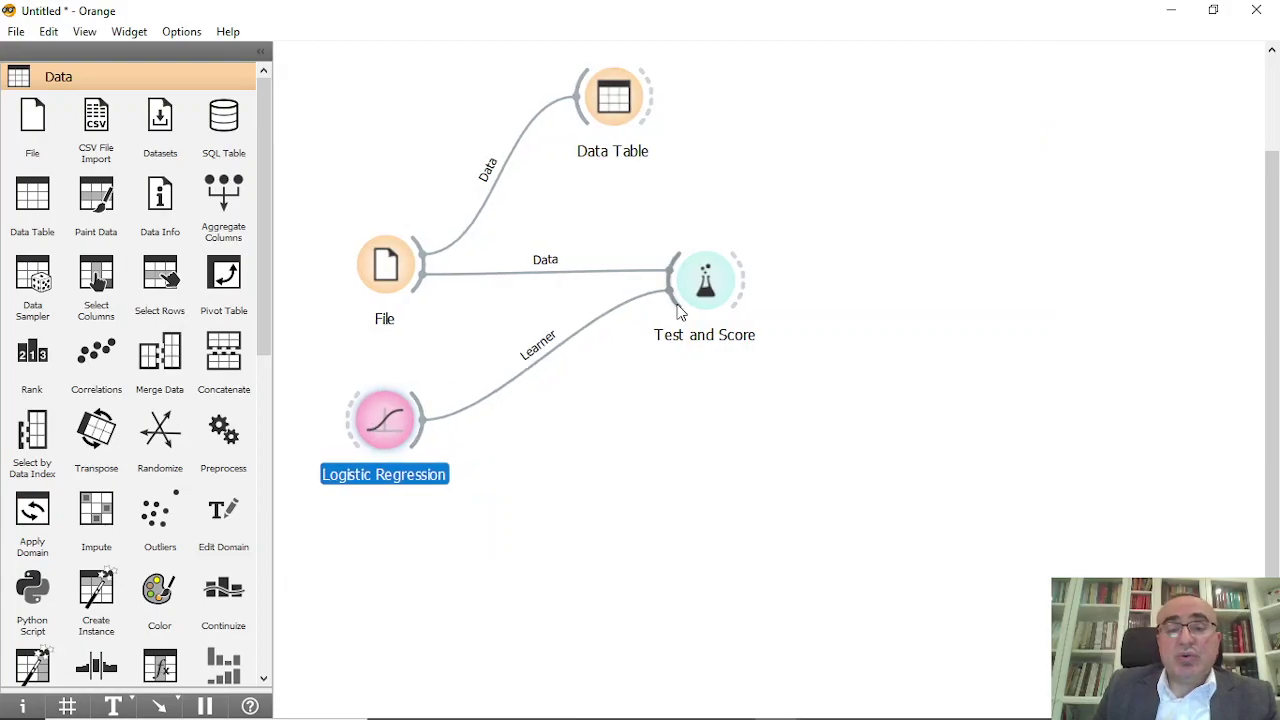
left_click_drag(677, 312, 422, 531)
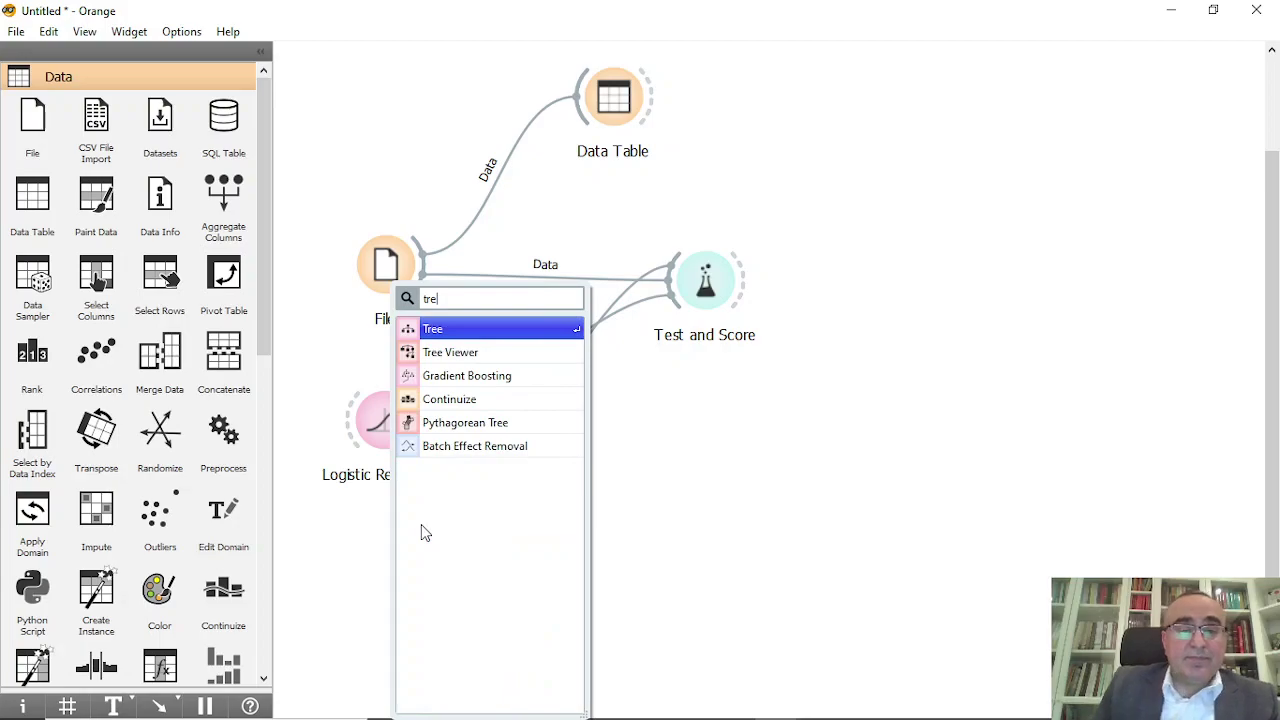
Add a Tree learner to Test and Score and compare its scores (AUC 0.976, CA 0.960)
left_click(466, 332)
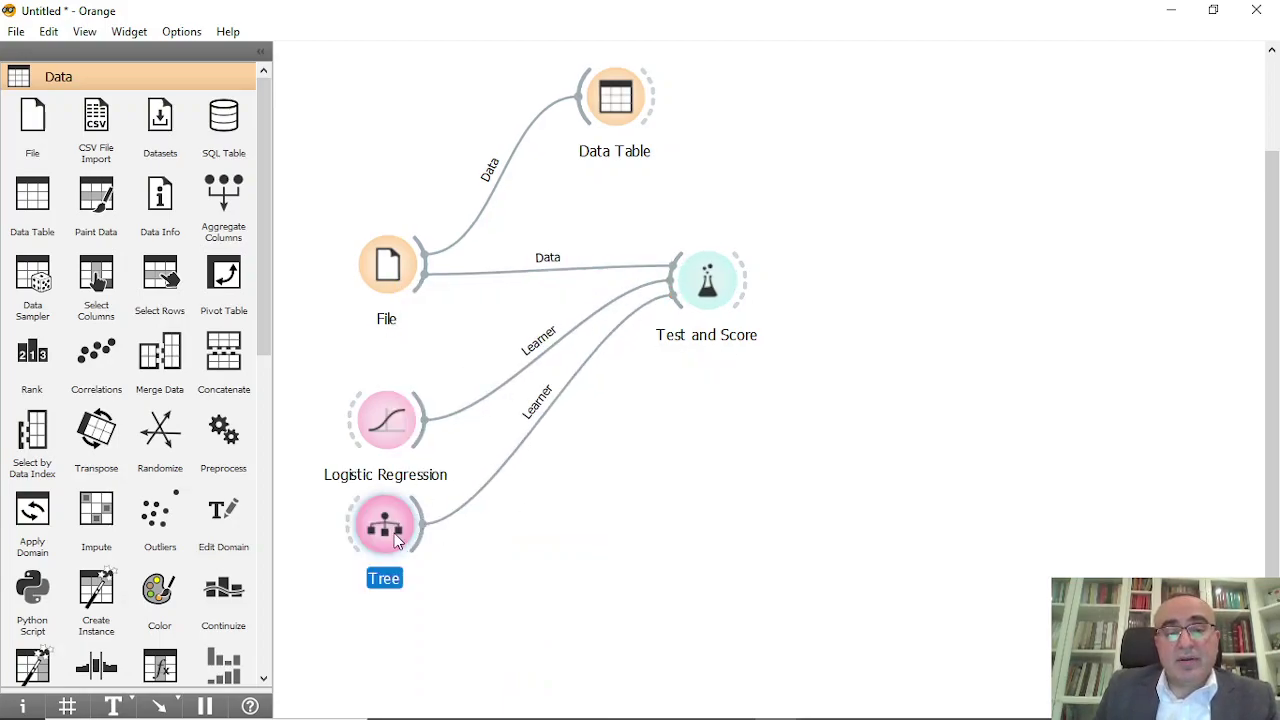
double_click(712, 290)
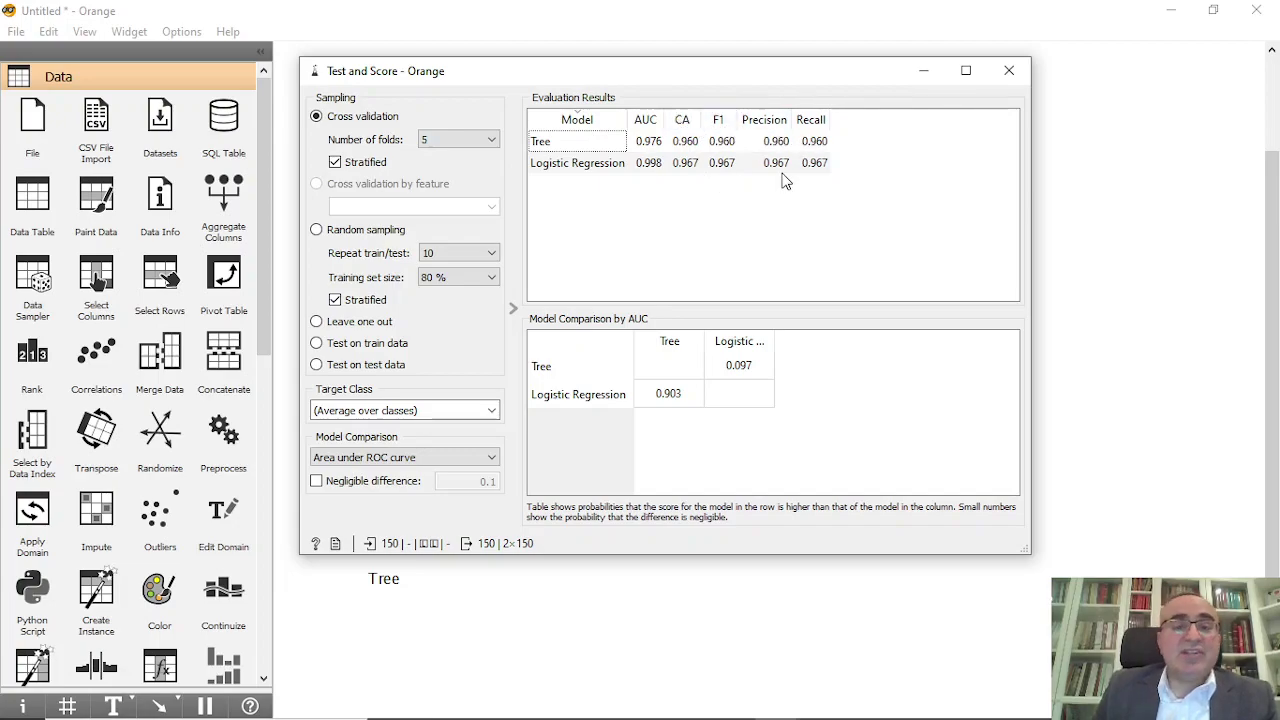
left_click(1010, 70)
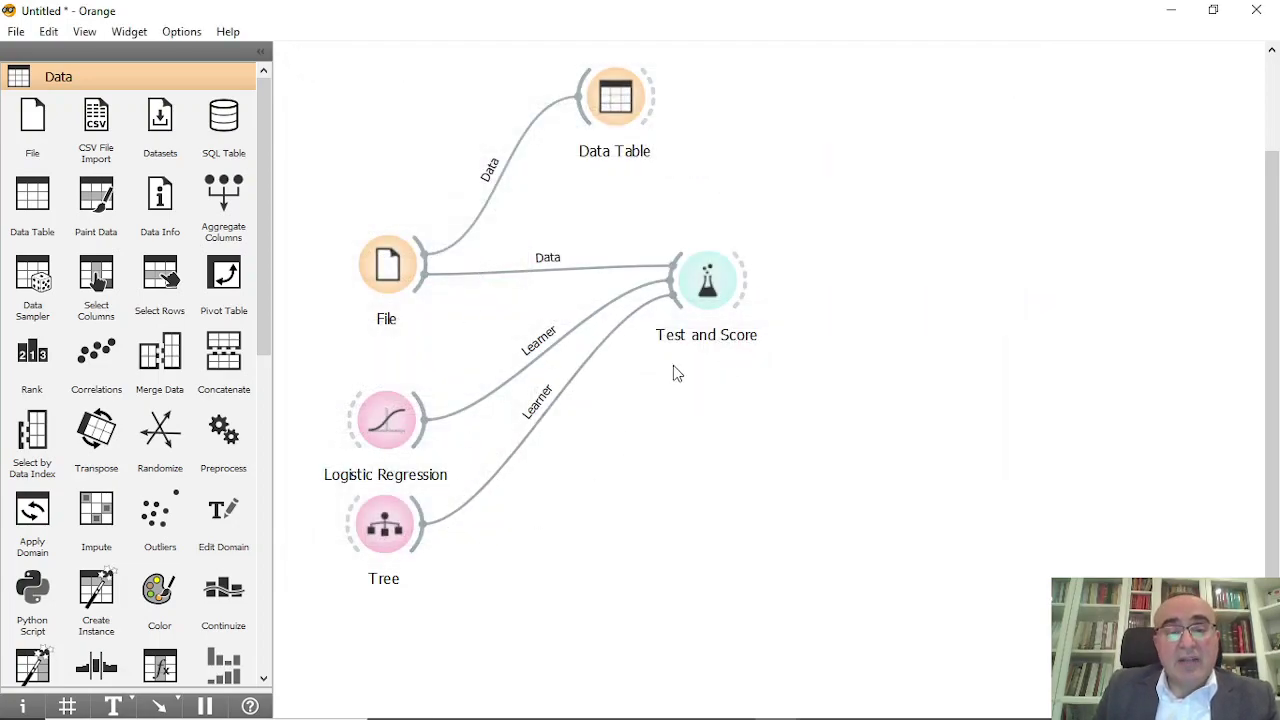
Add an SVM learner to Test and Score and review its scores (AUC 0.997, CA 0.960)
left_click_drag(673, 303, 399, 640)
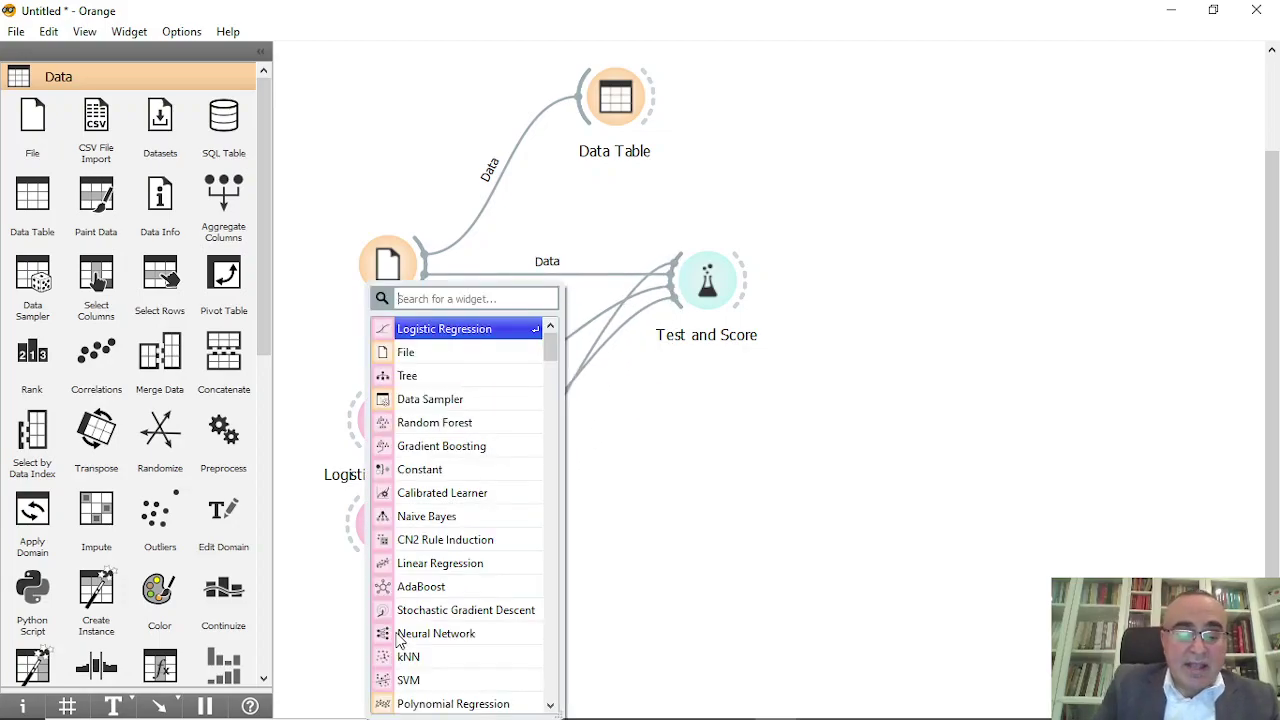
type("sv")
left_click(430, 349)
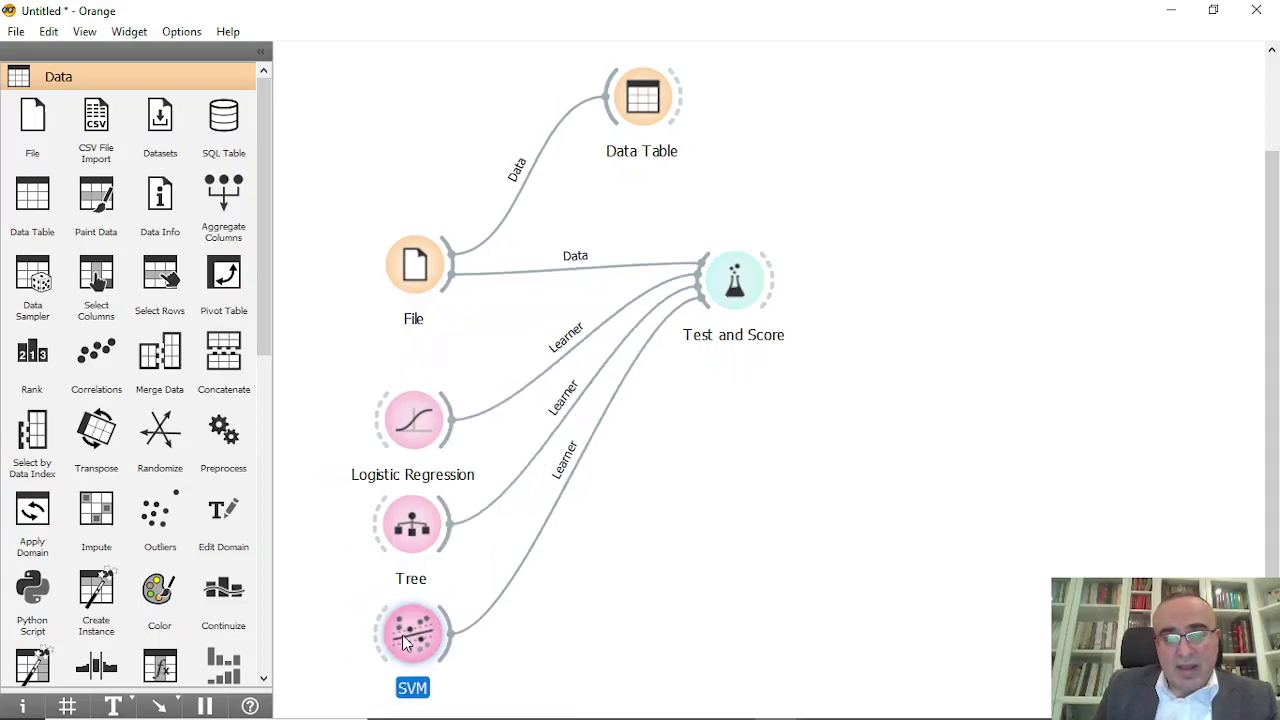
double_click(762, 292)
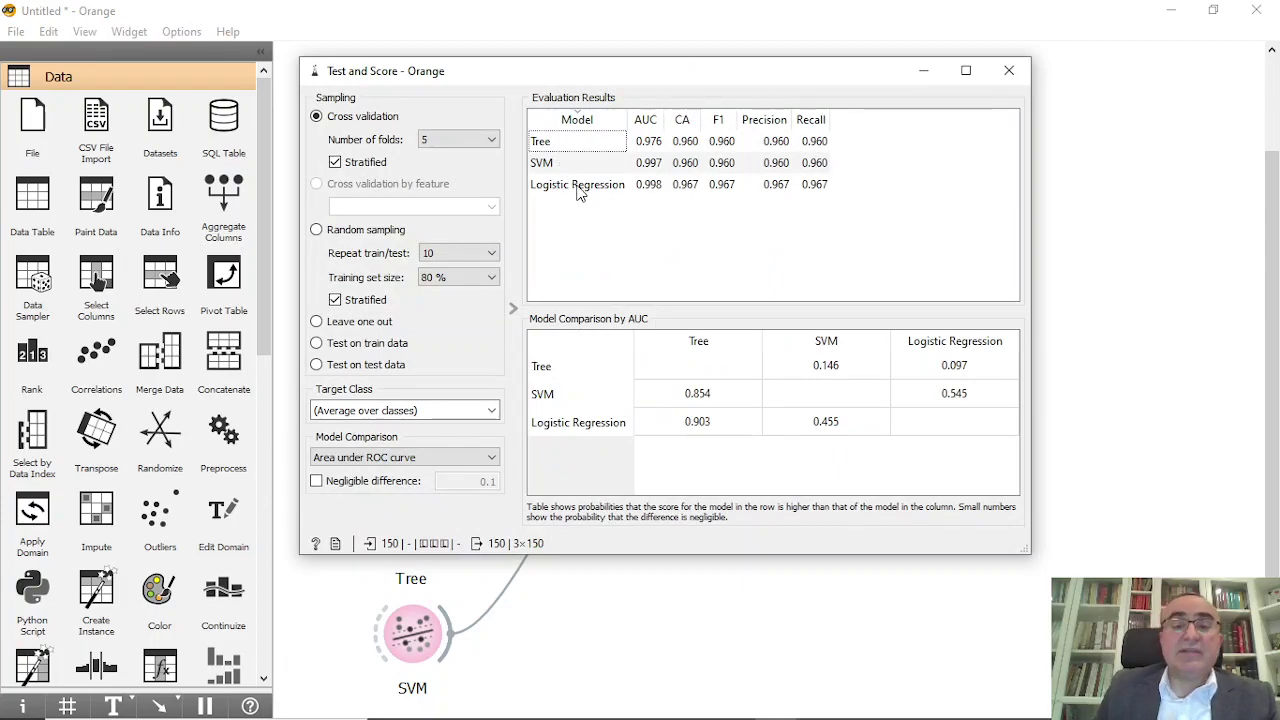
left_click(1006, 78)
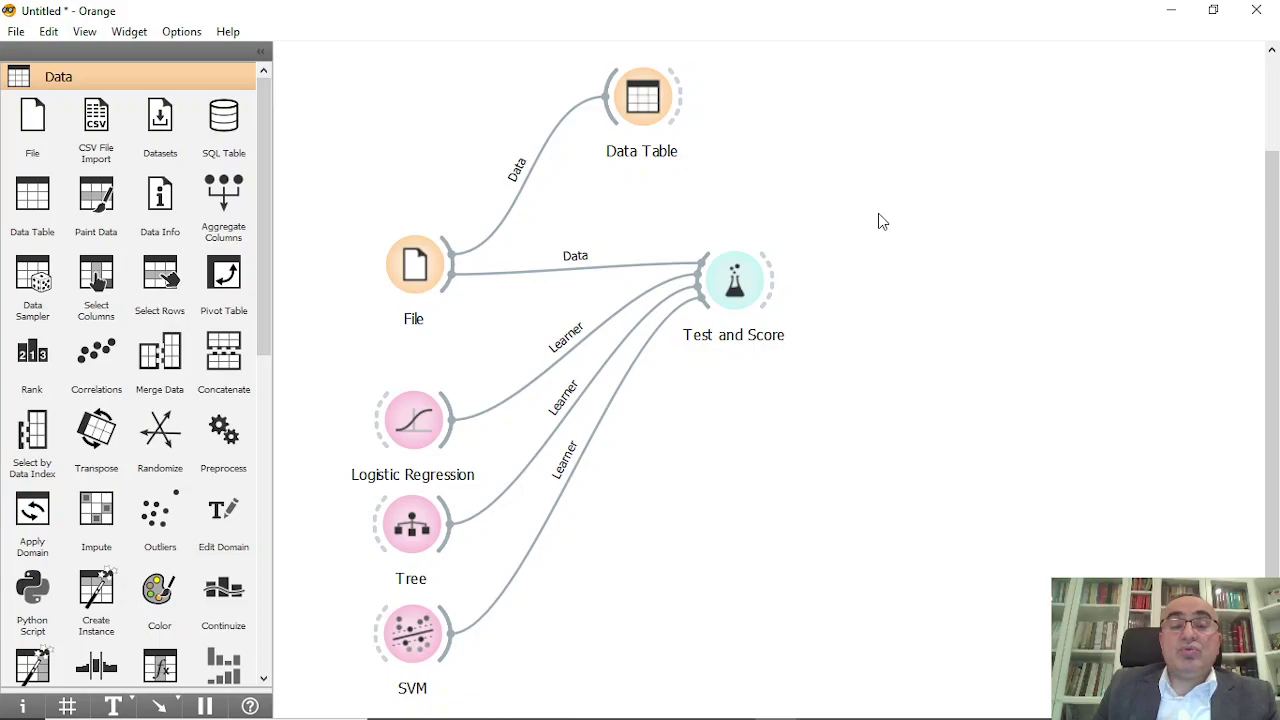
Add a Confusion Matrix after Test and Score showing Logistic Regression's iris predictions, 5 misclassified
left_click_drag(768, 282, 845, 288)
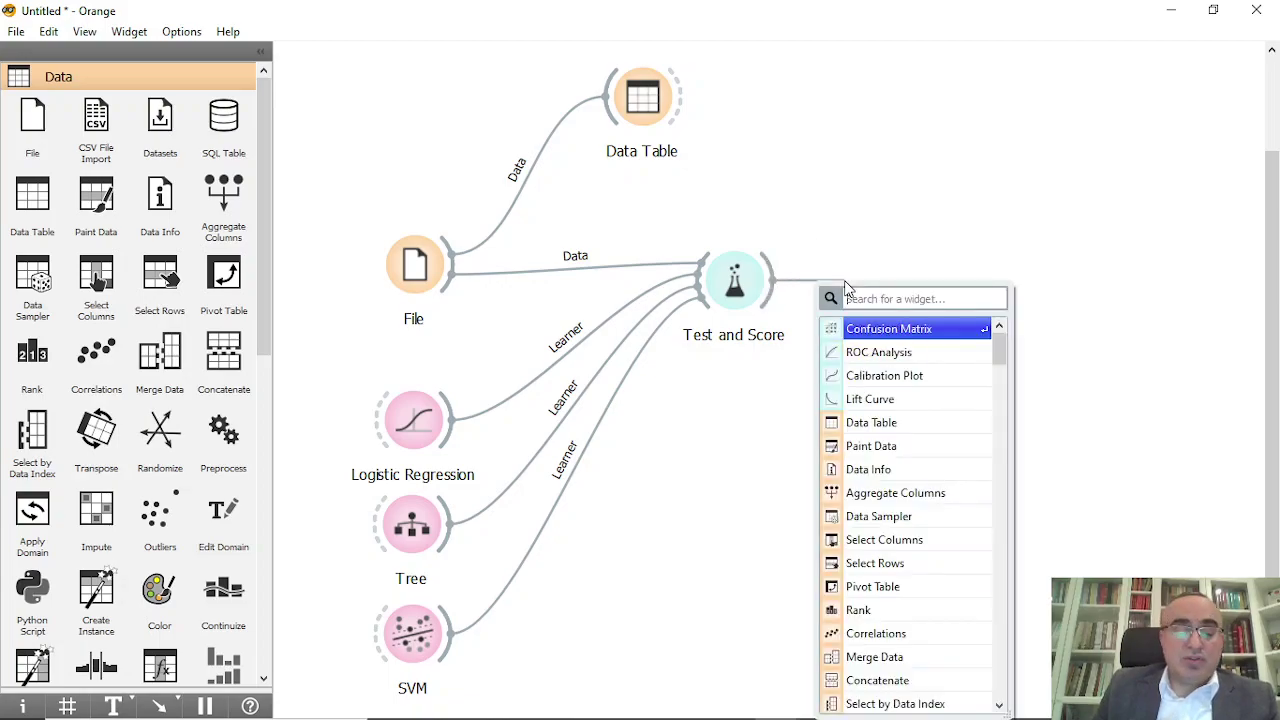
type("con")
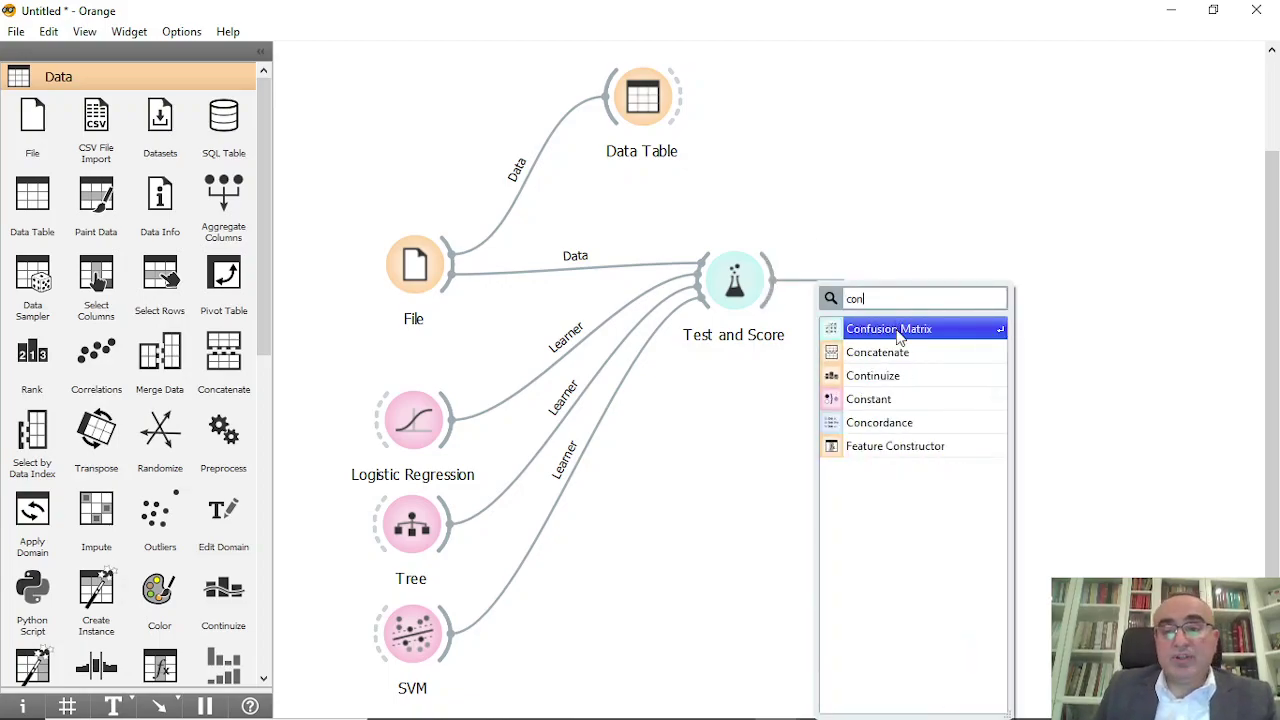
left_click(899, 336)
left_click_drag(878, 284, 918, 287)
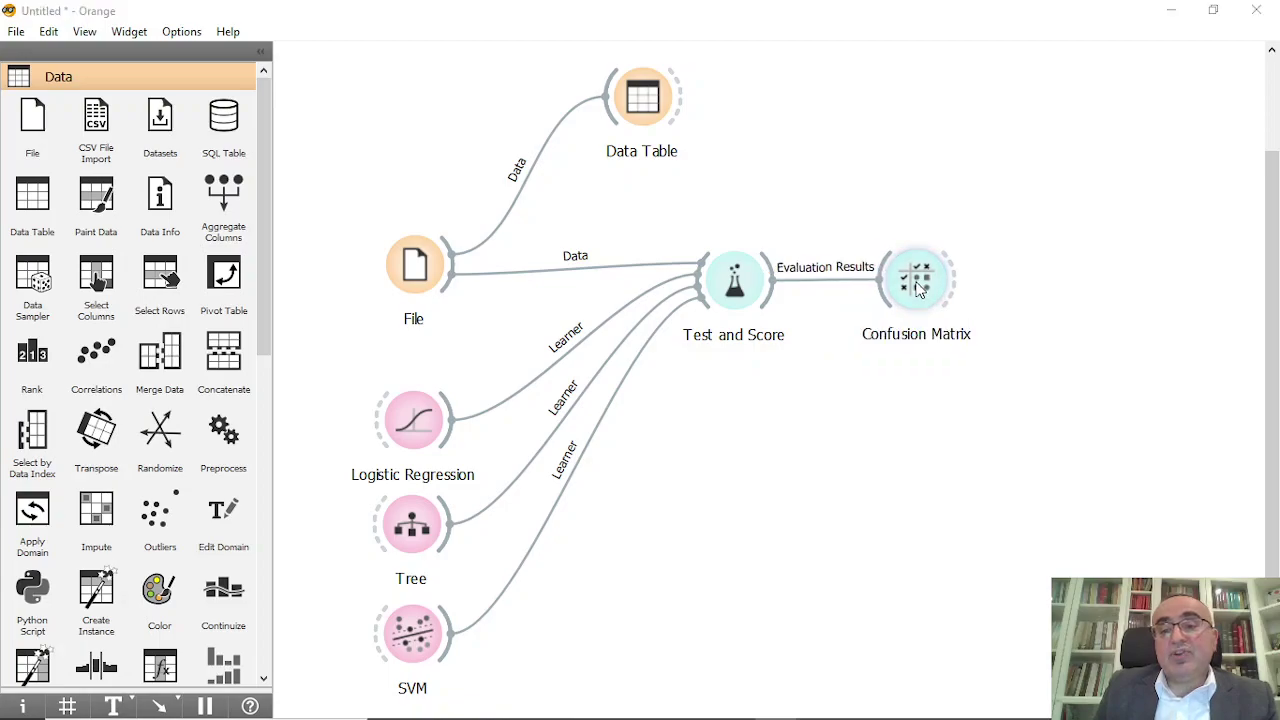
double_click(918, 285)
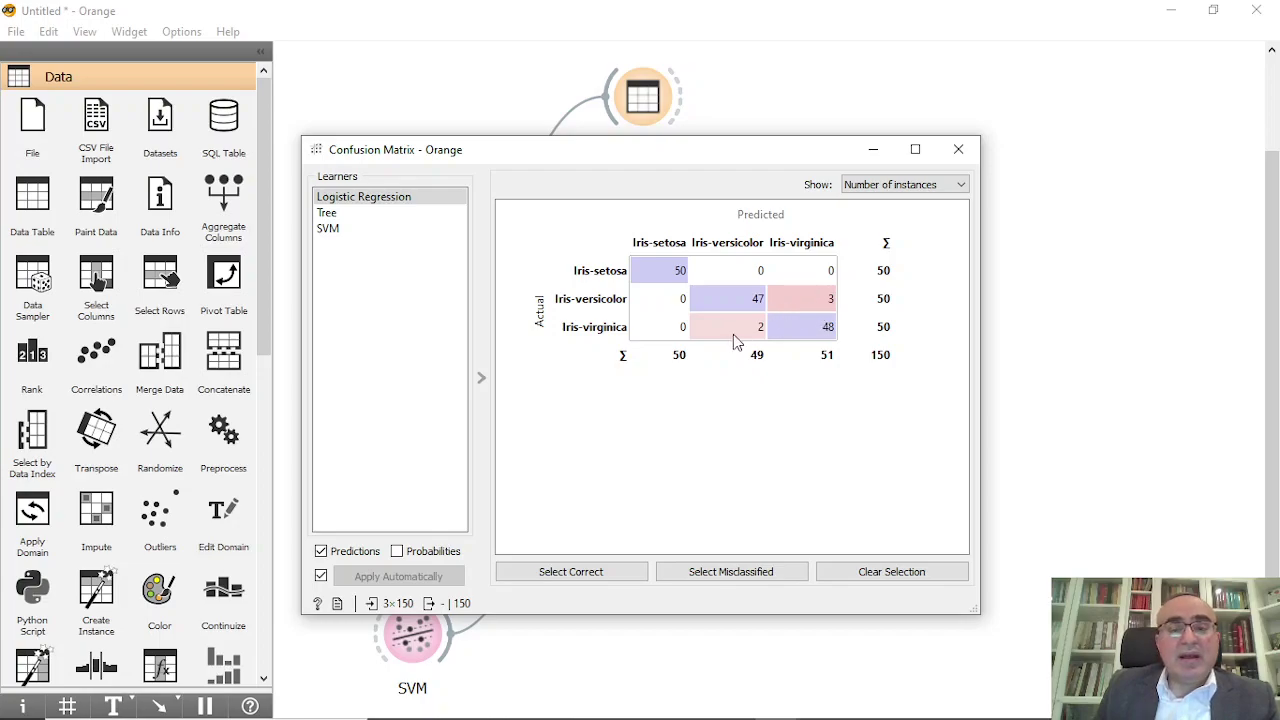
Select only the 3 versicolor flowers predicted as virginica in the confusion matrix
left_click(655, 272)
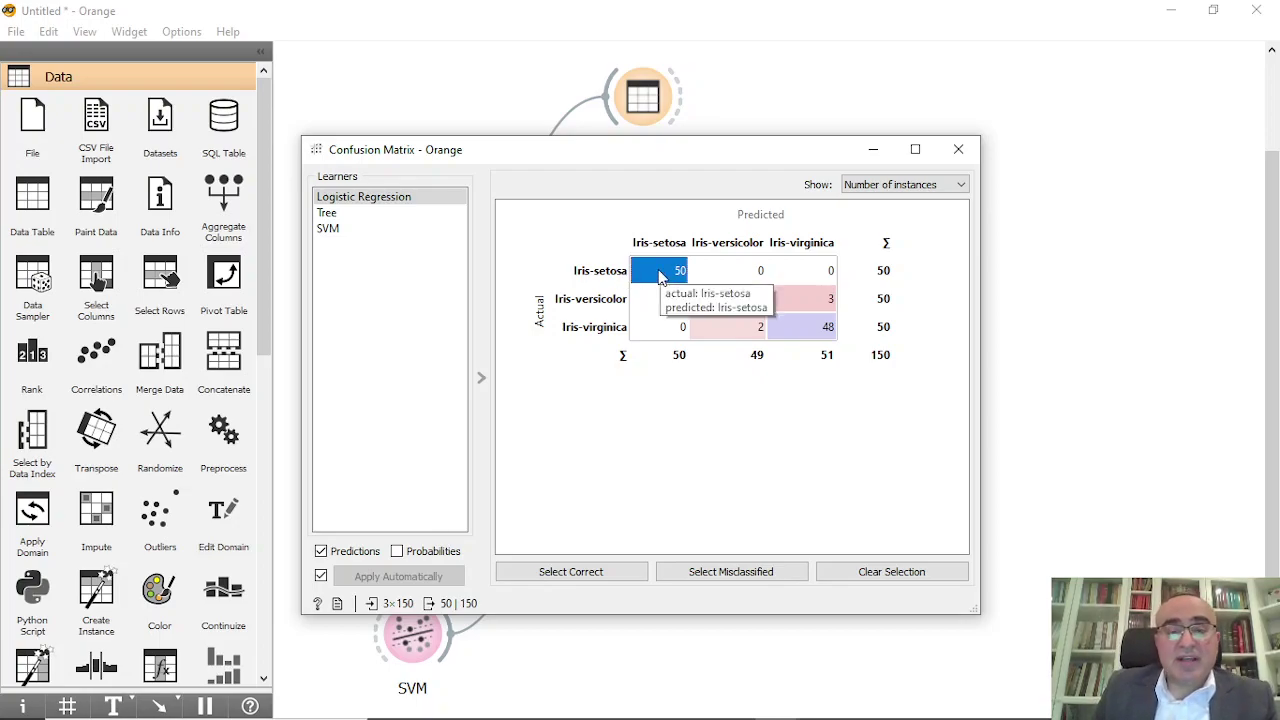
left_click(910, 282)
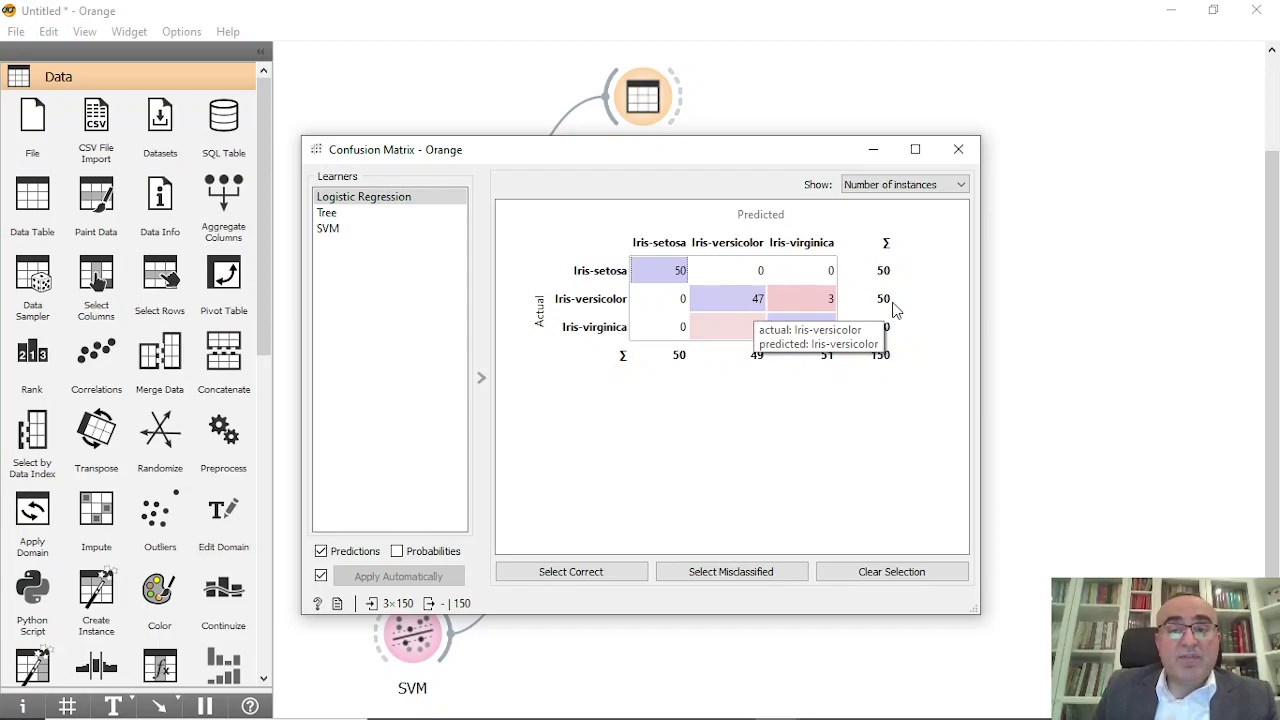
left_click(820, 303)
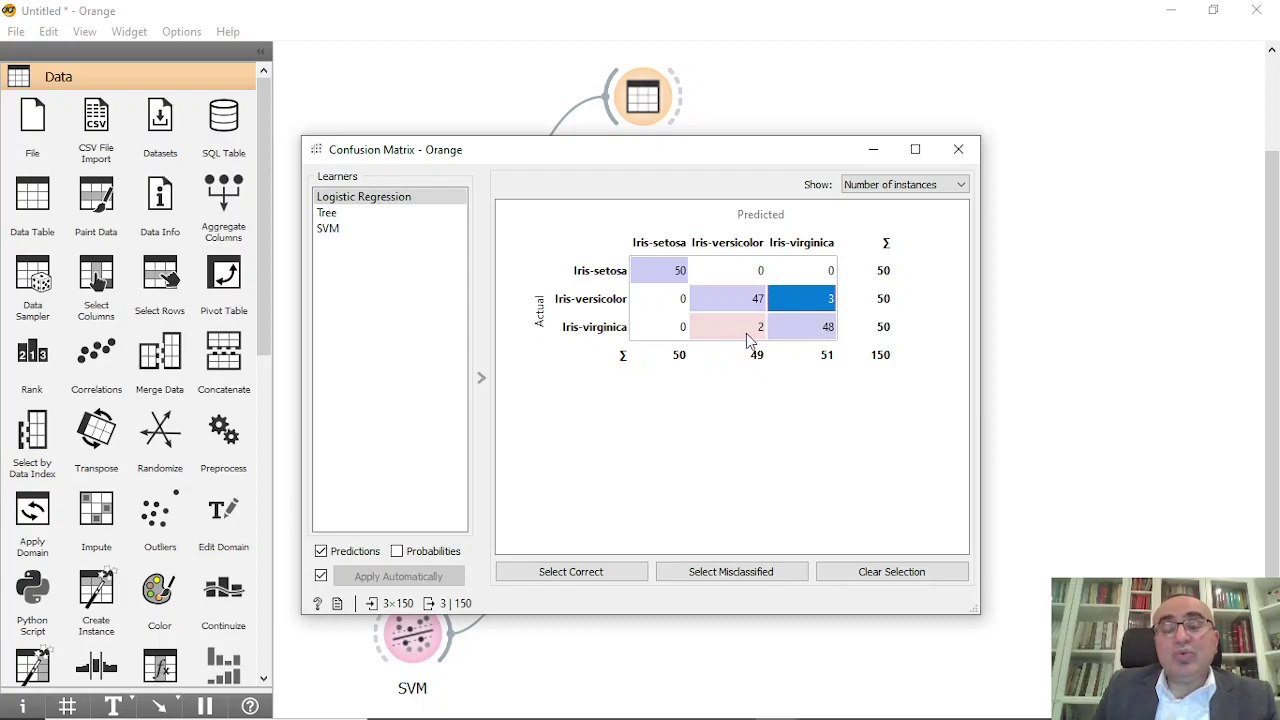
mouse_move(749, 340)
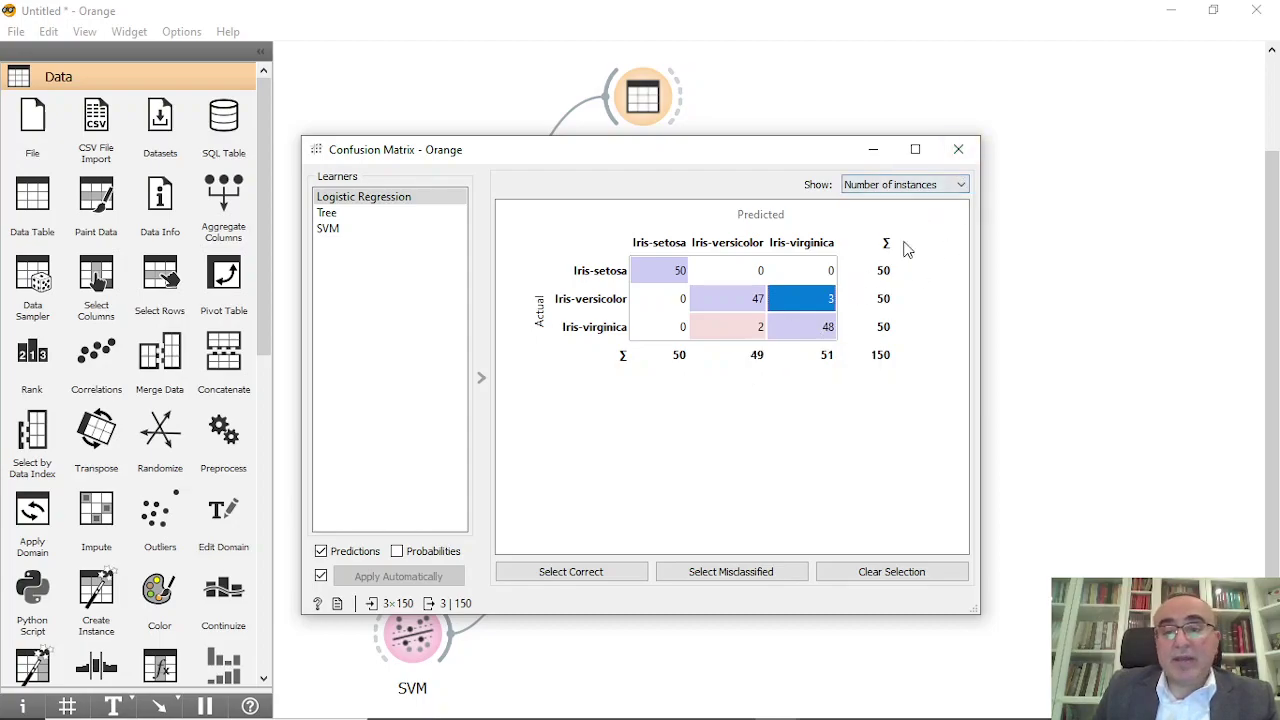
left_click_drag(846, 158, 483, 142)
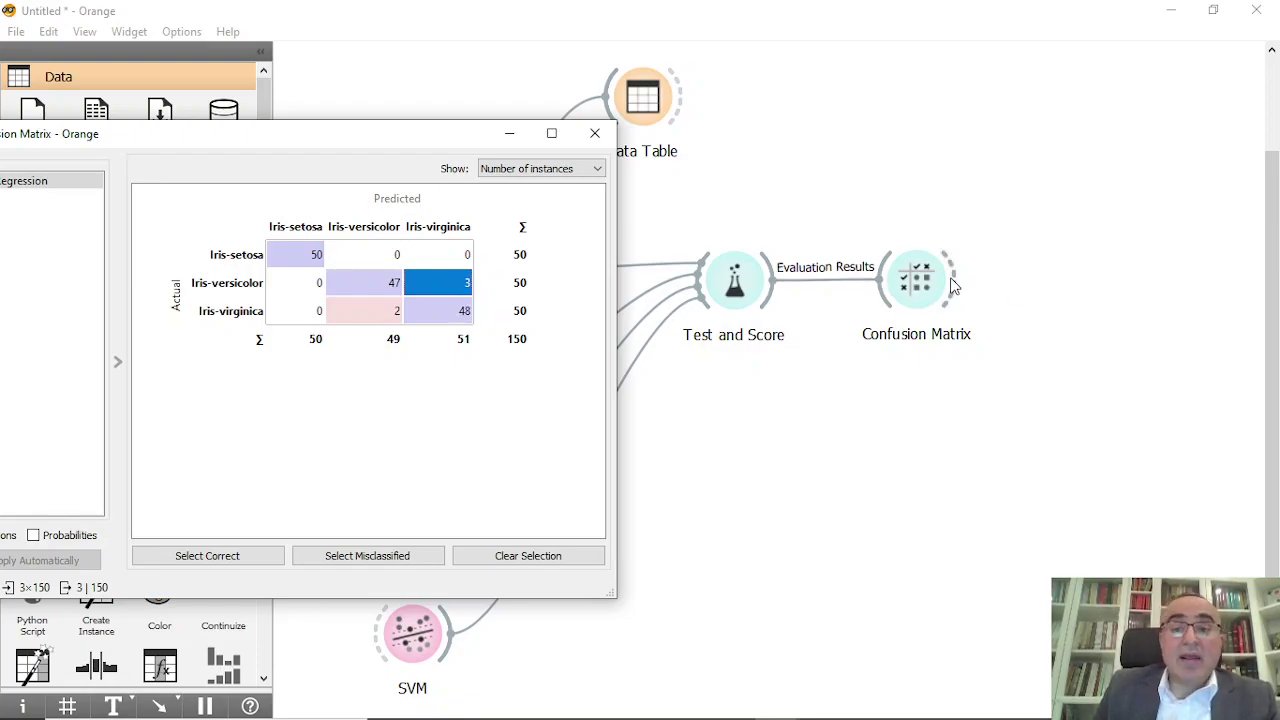
Feed the Confusion Matrix's Selected Data into a new Data Table, then reopen the matrix
left_click_drag(952, 287, 1085, 286)
type("dat")
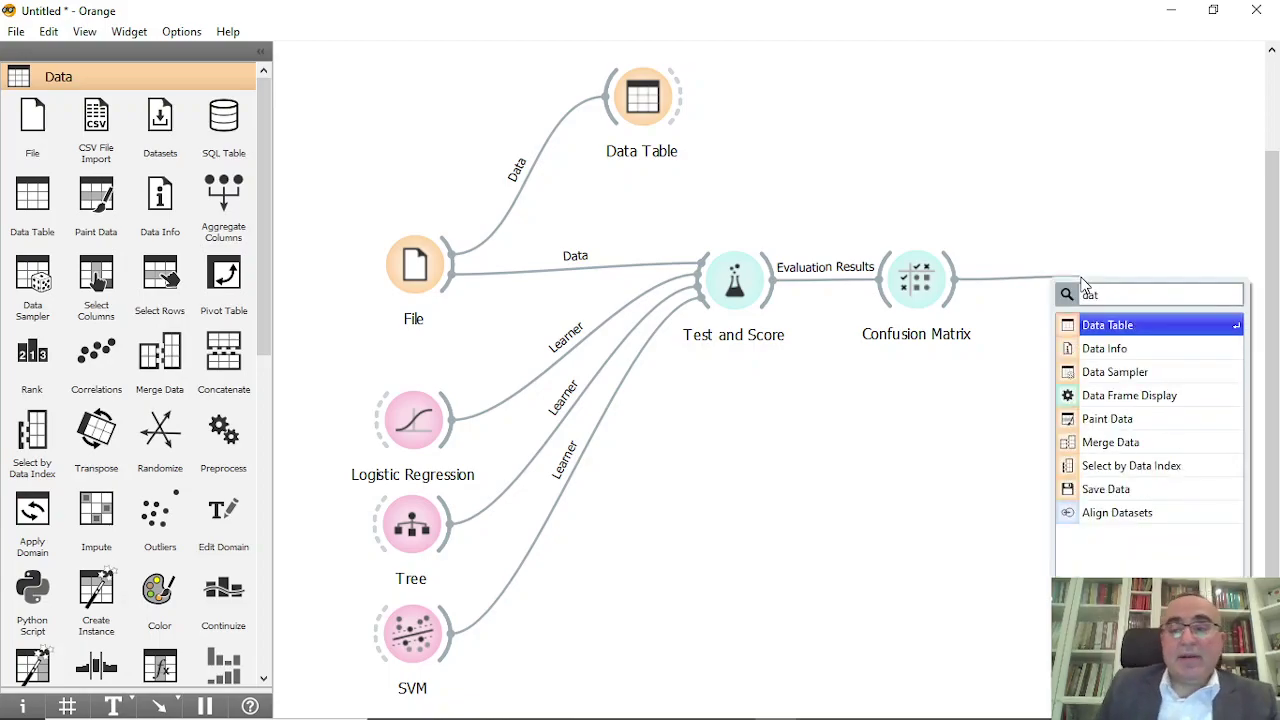
left_click(1150, 325)
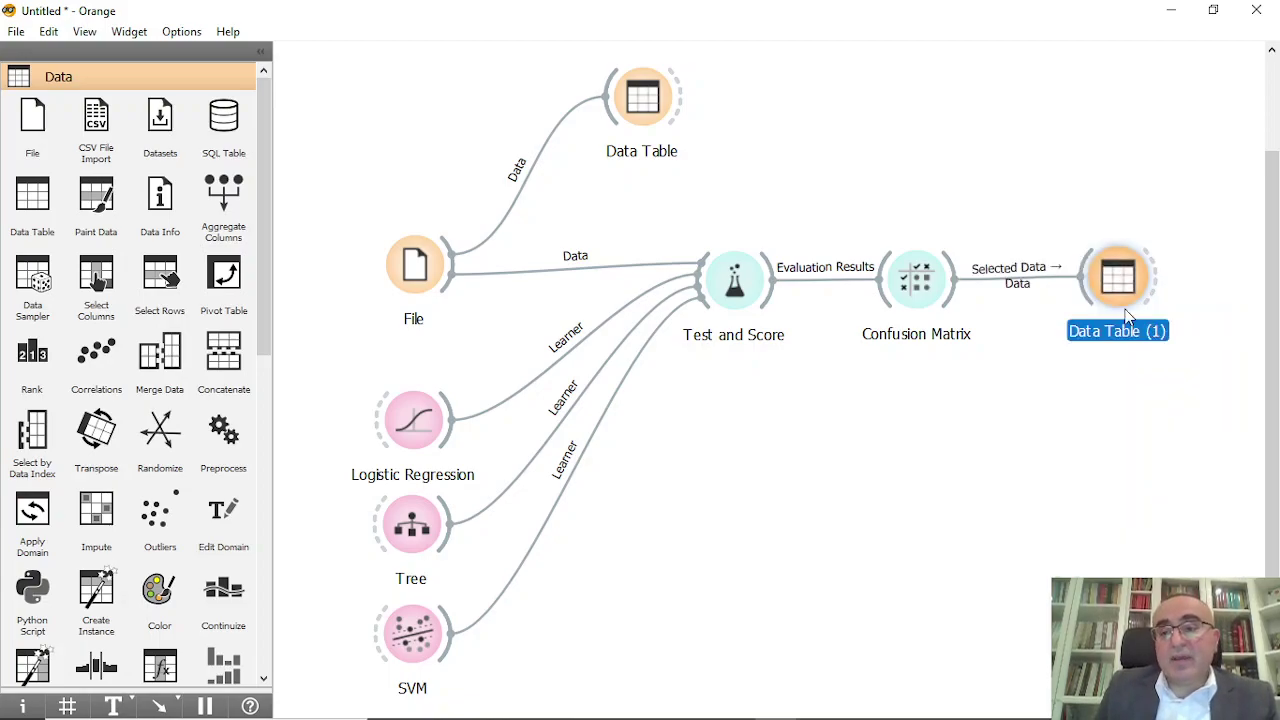
double_click(1015, 275)
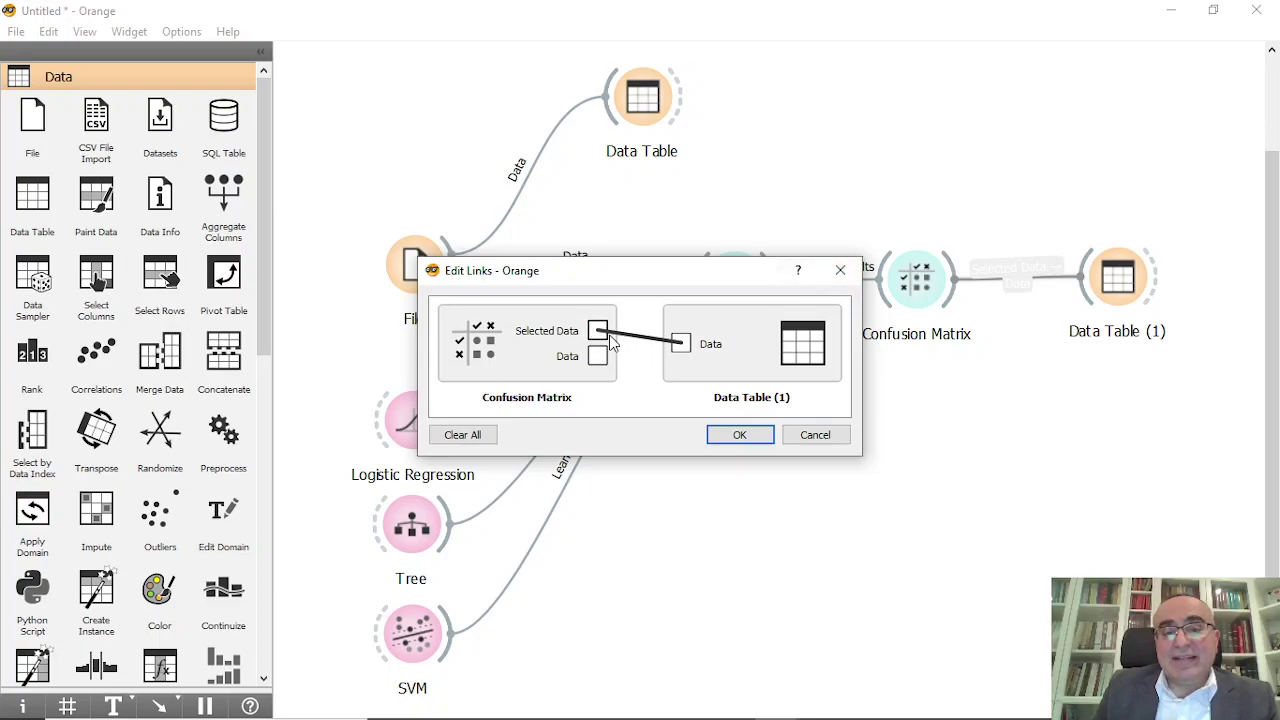
left_click(739, 434)
left_click(930, 273)
double_click(930, 273)
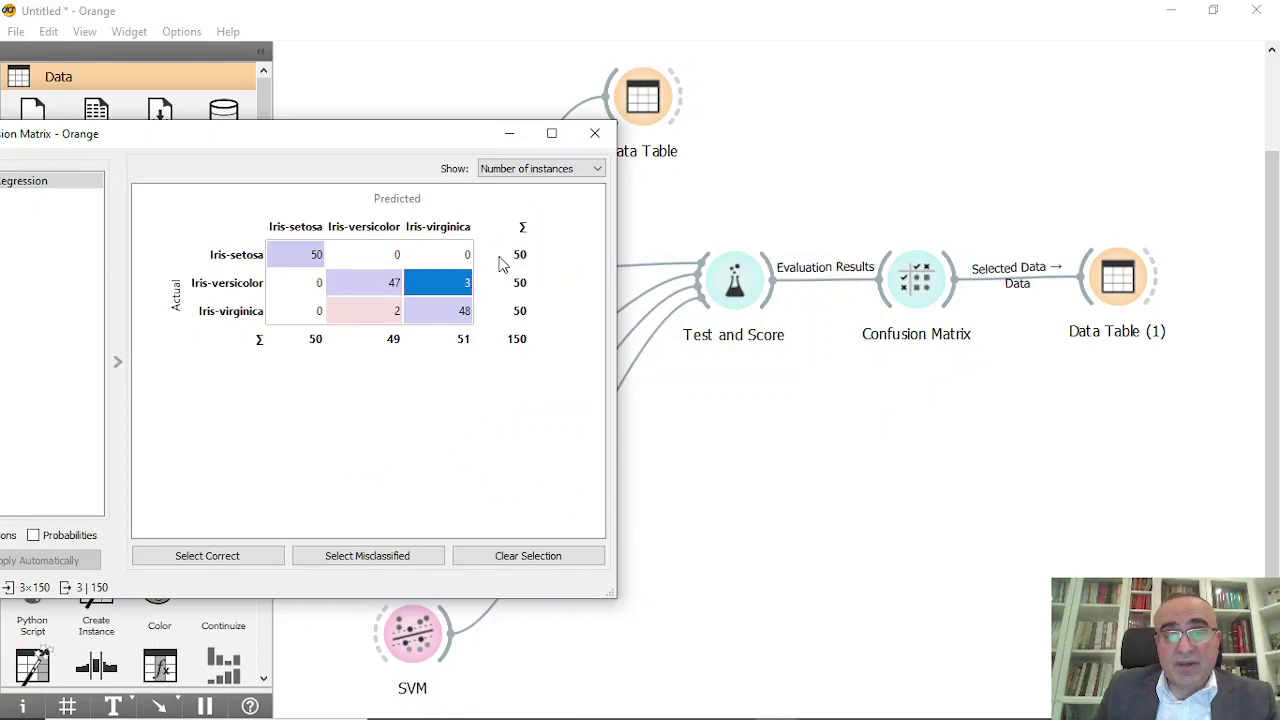
Open Data Table (1) and place it beside the Confusion Matrix results window
double_click(1118, 284)
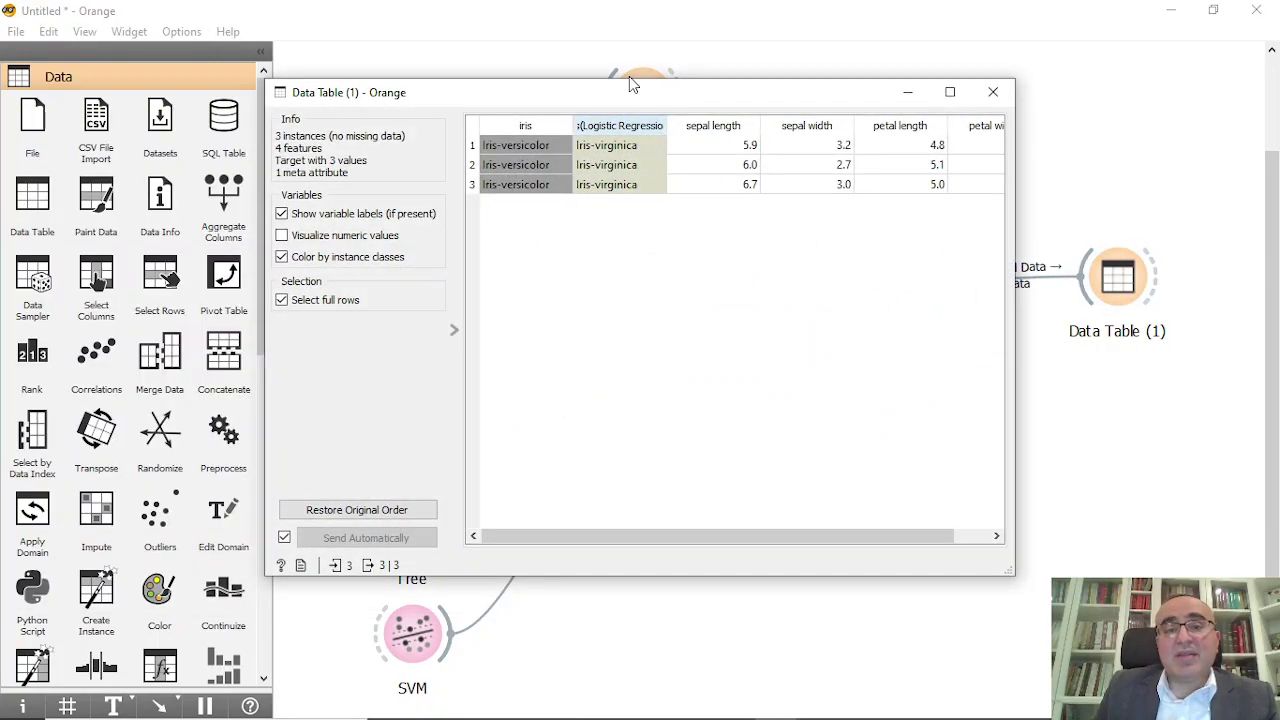
left_click_drag(629, 92, 857, 198)
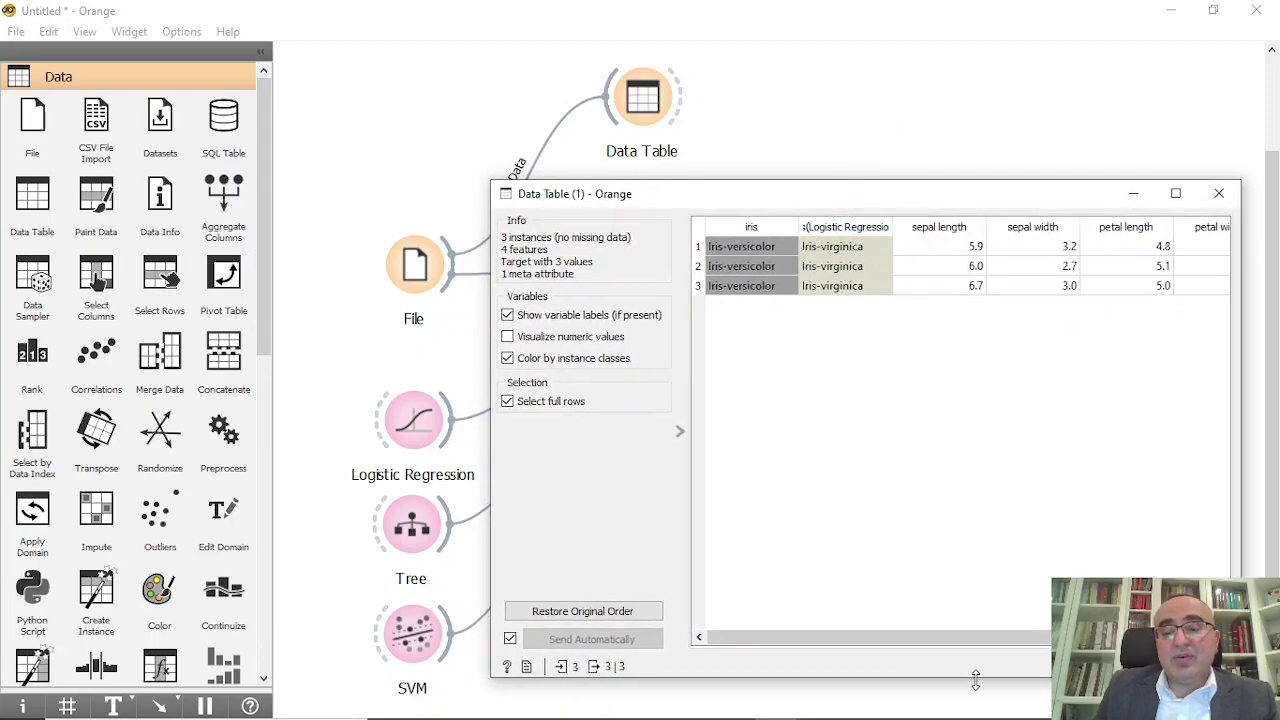
mouse_move(975, 714)
mouse_move(778, 704)
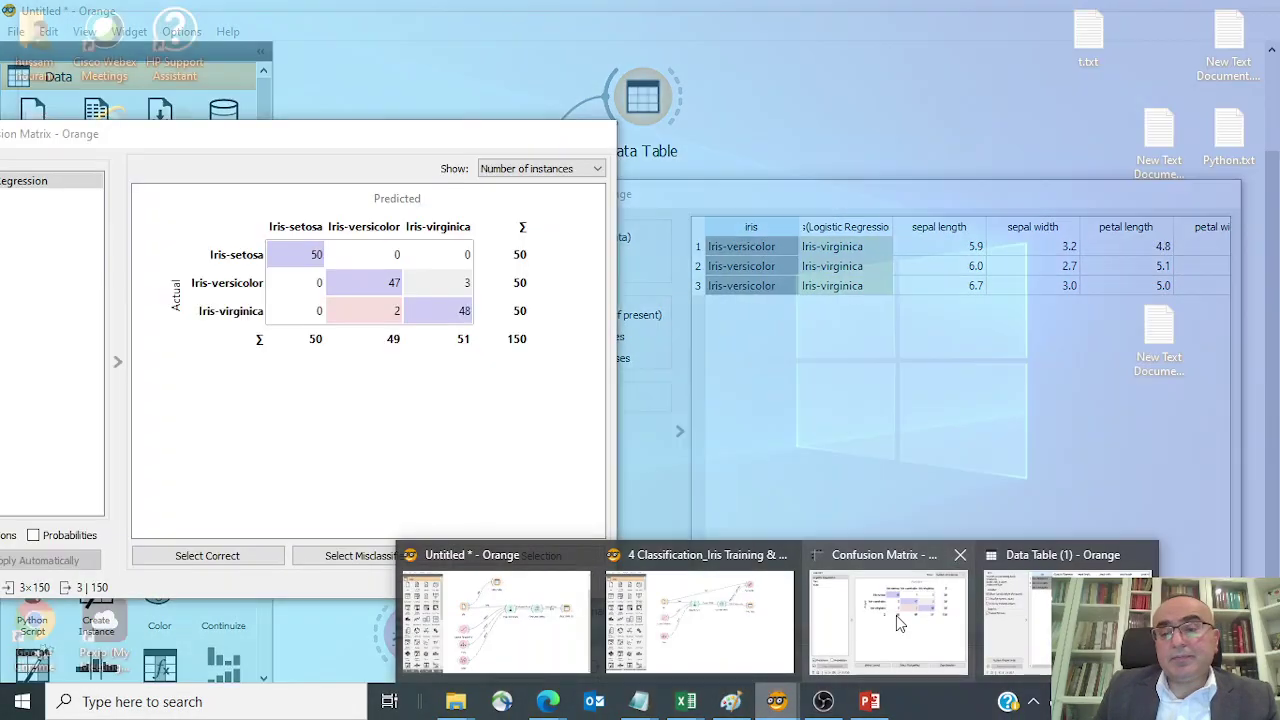
left_click(896, 615)
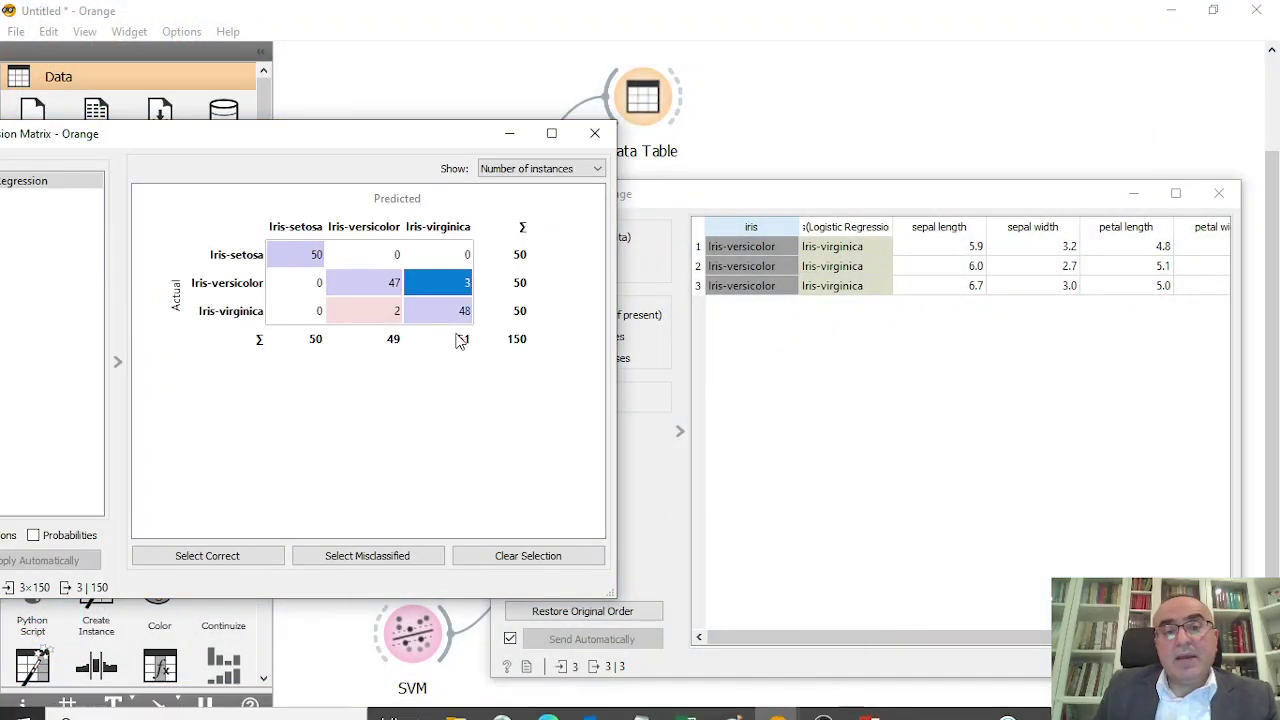
View the rows of each matrix cell (50, 47, 48, 3, 2), then close both windows
left_click(315, 258)
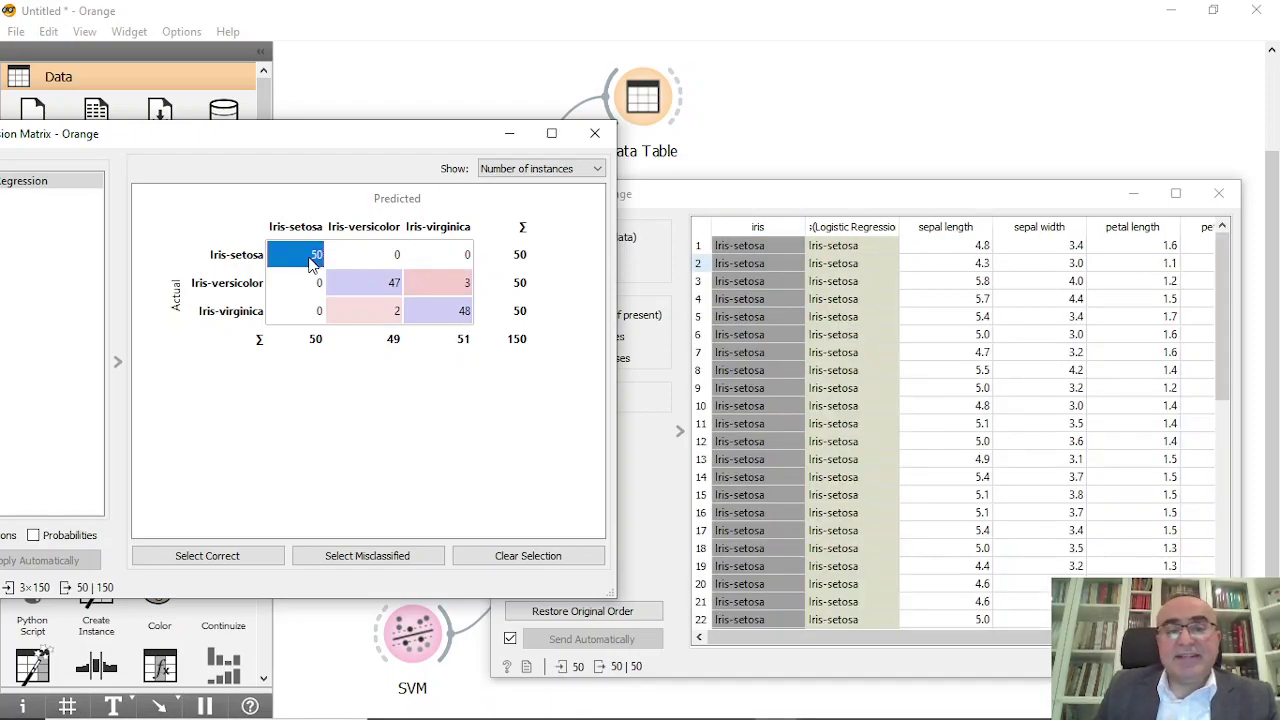
left_click(393, 284)
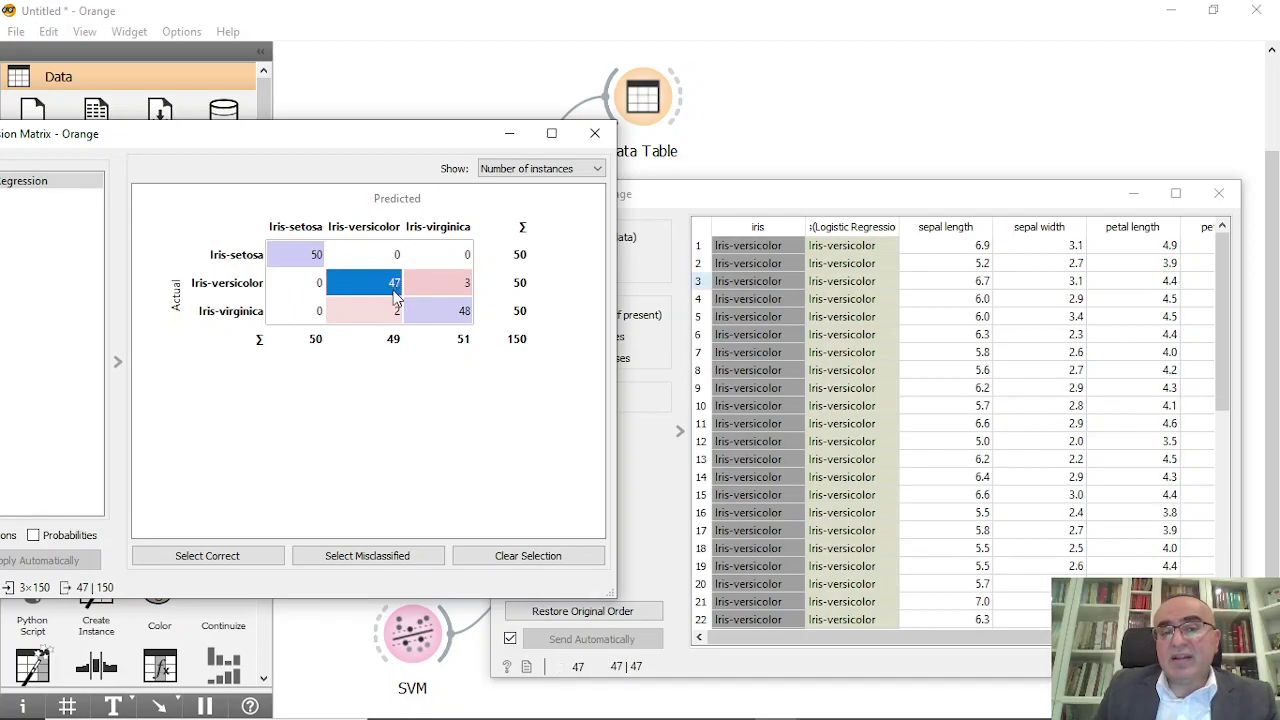
left_click(461, 324)
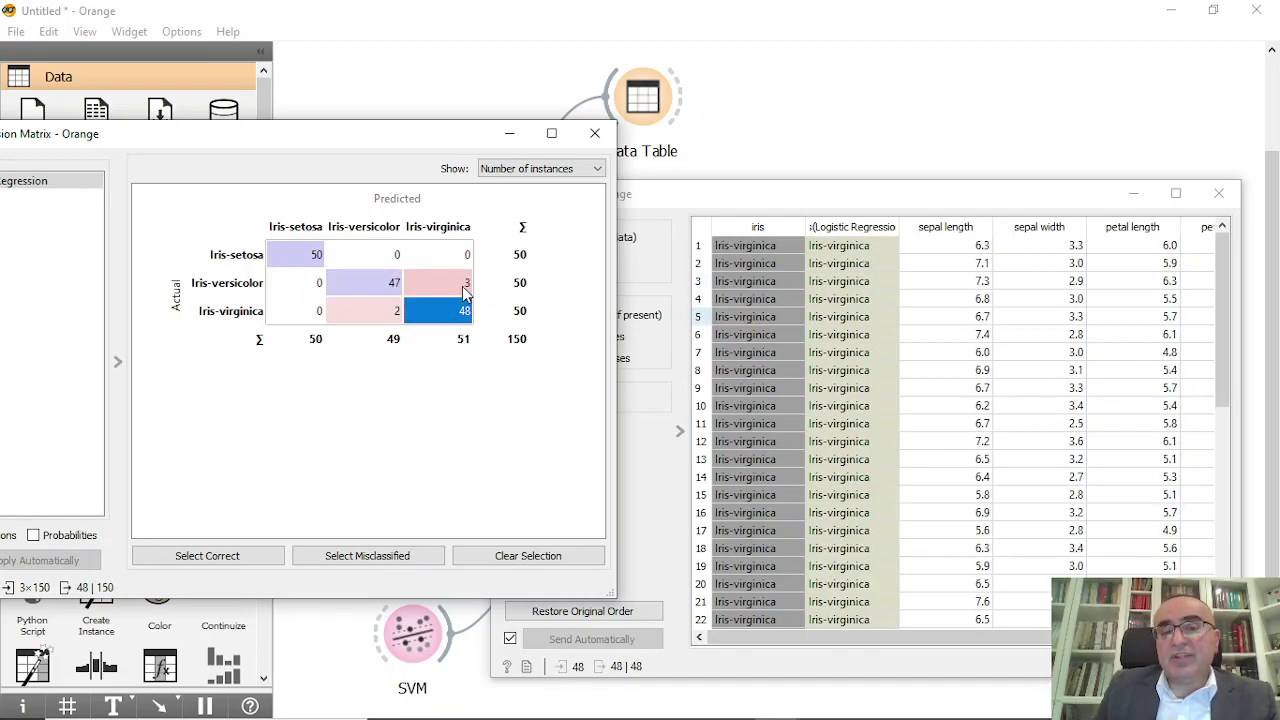
left_click(466, 292)
left_click(392, 318)
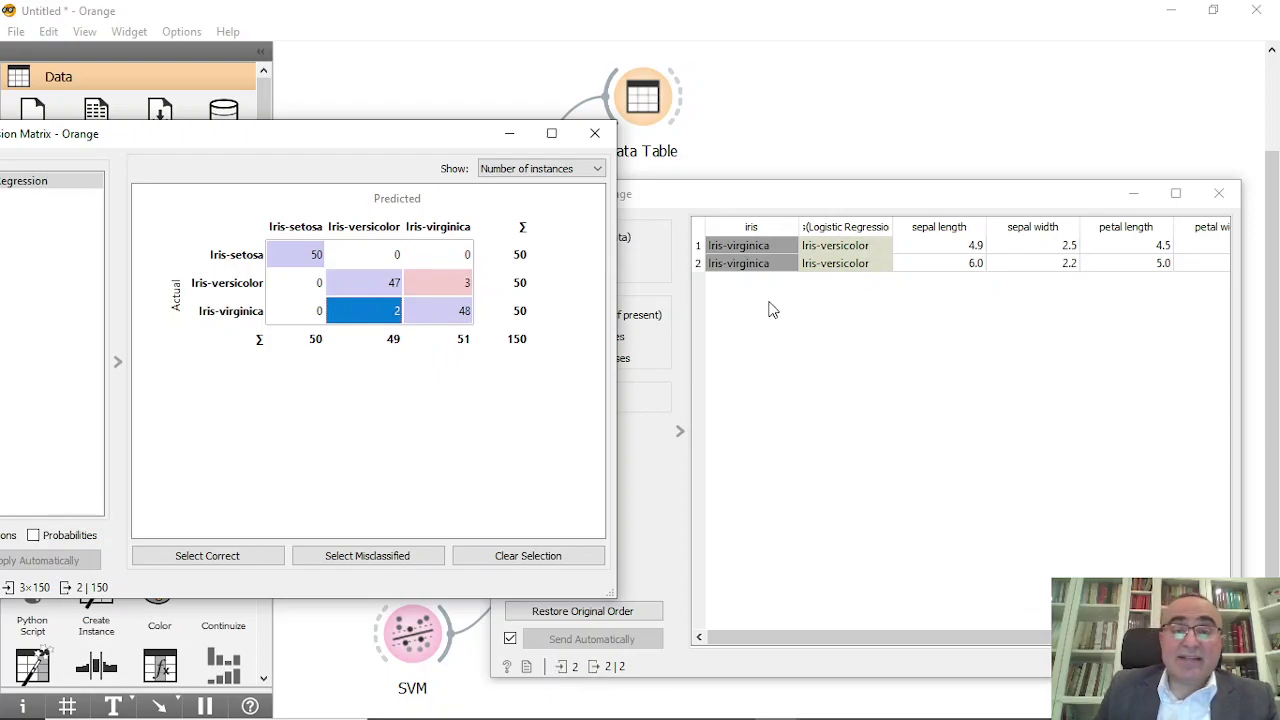
left_click(595, 133)
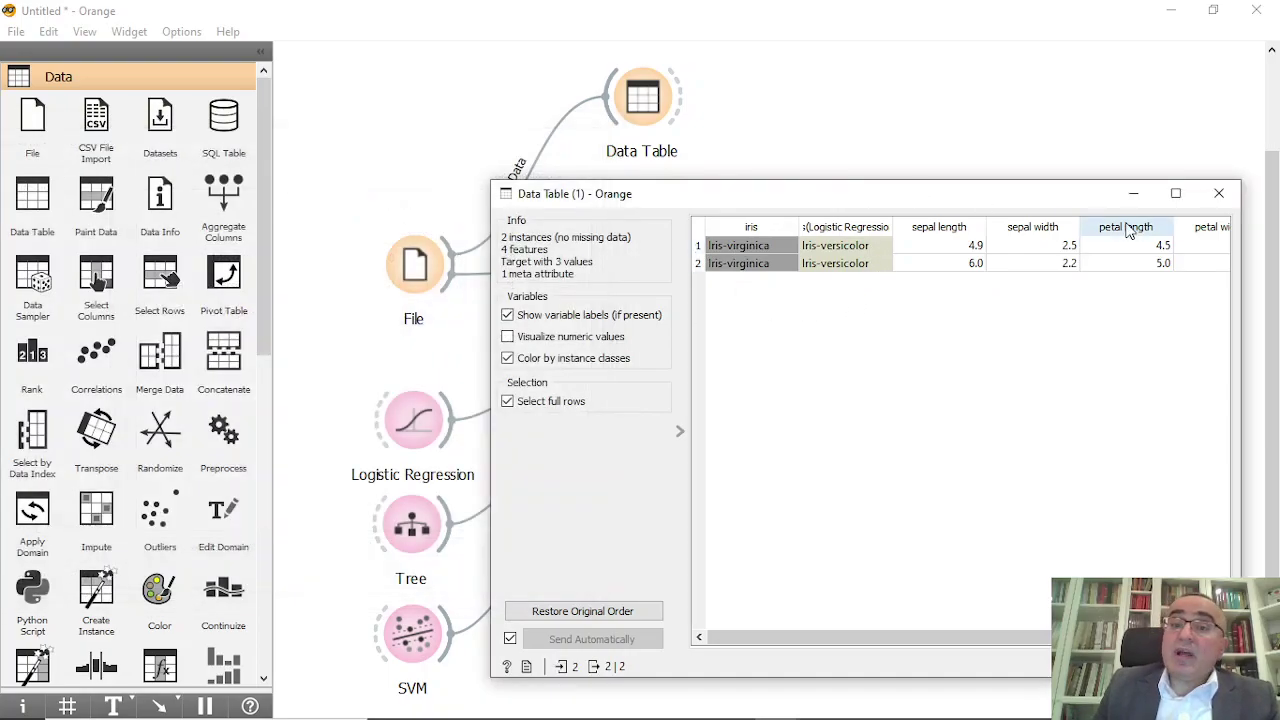
left_click(1219, 193)
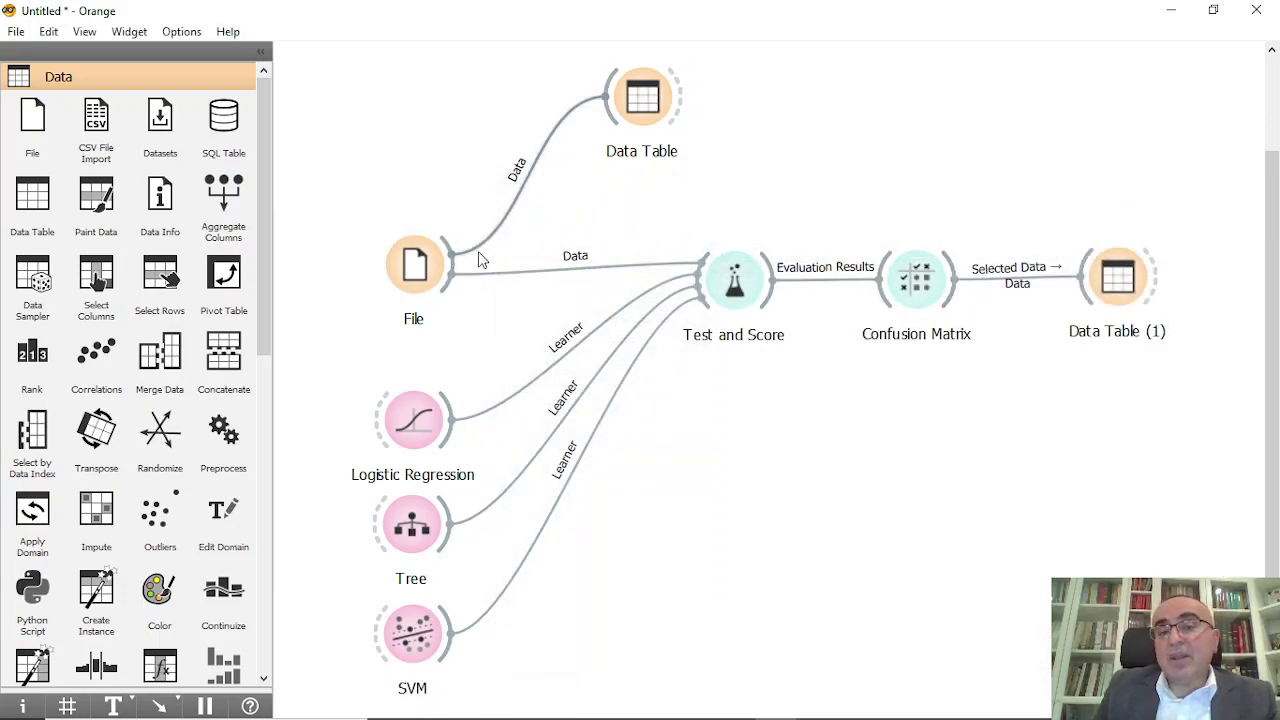
Connect a new Scatter Plot to File's iris data via the 'sca' search and open its Edit Links
left_click_drag(453, 270, 1044, 104)
type("sca")
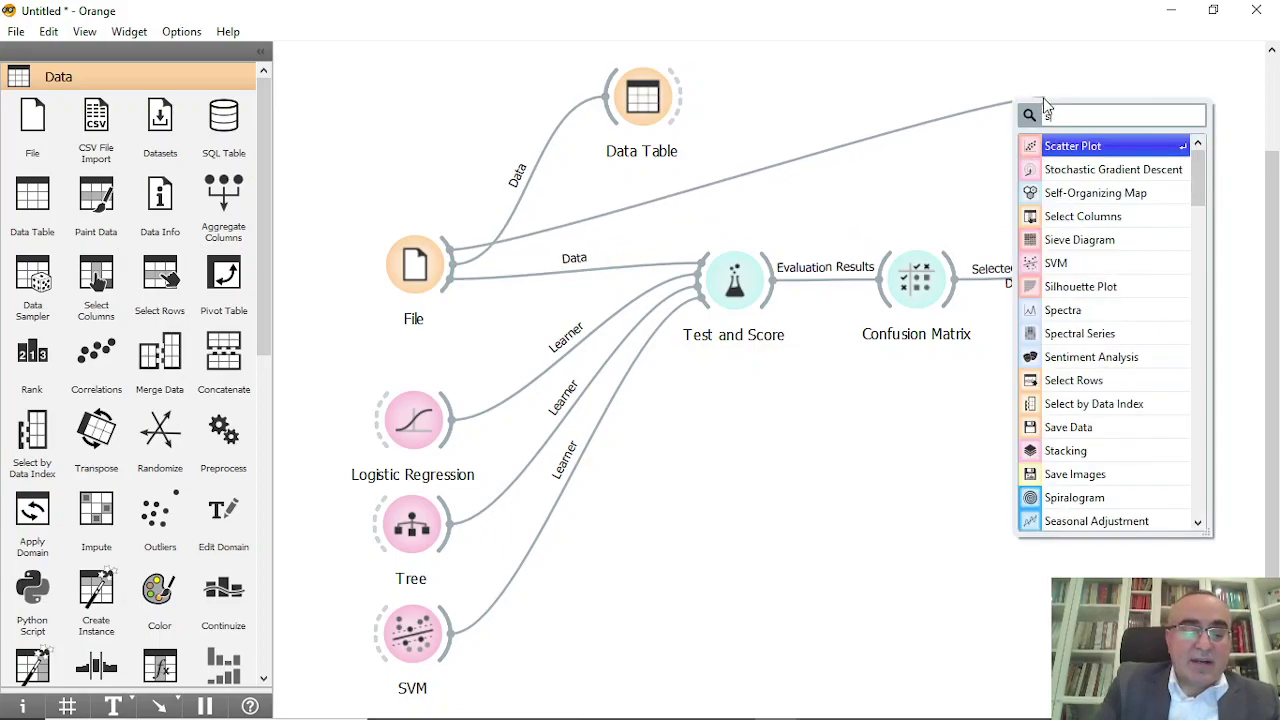
left_click(1091, 152)
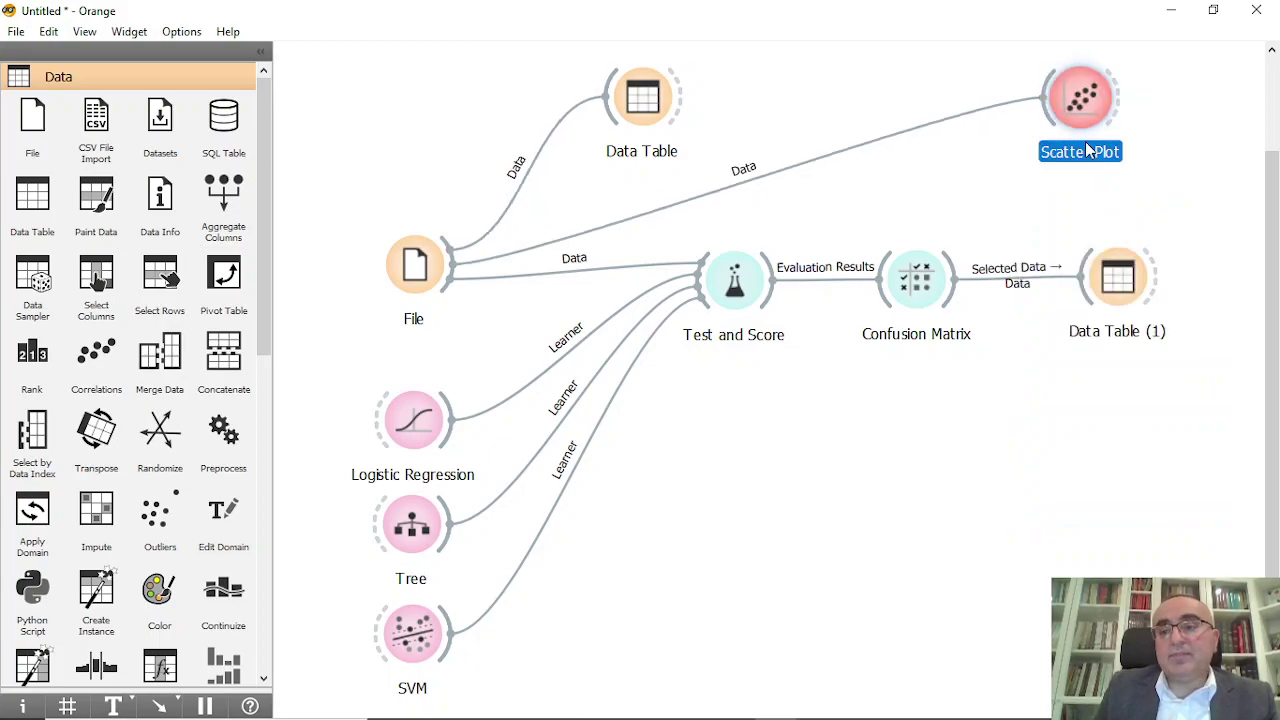
left_click(760, 179)
double_click(760, 179)
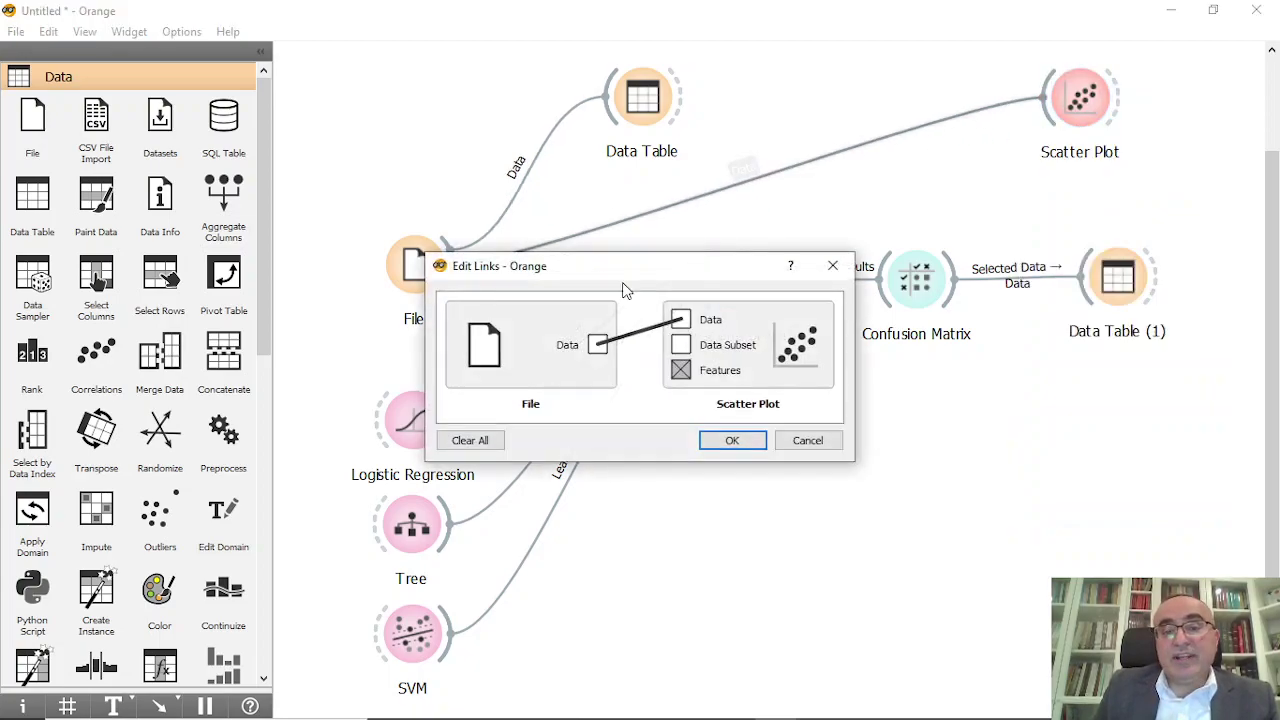
Cancel Edit Links, then link Confusion Matrix Selected Data to the Scatter Plot's Data Subset
key("Escape")
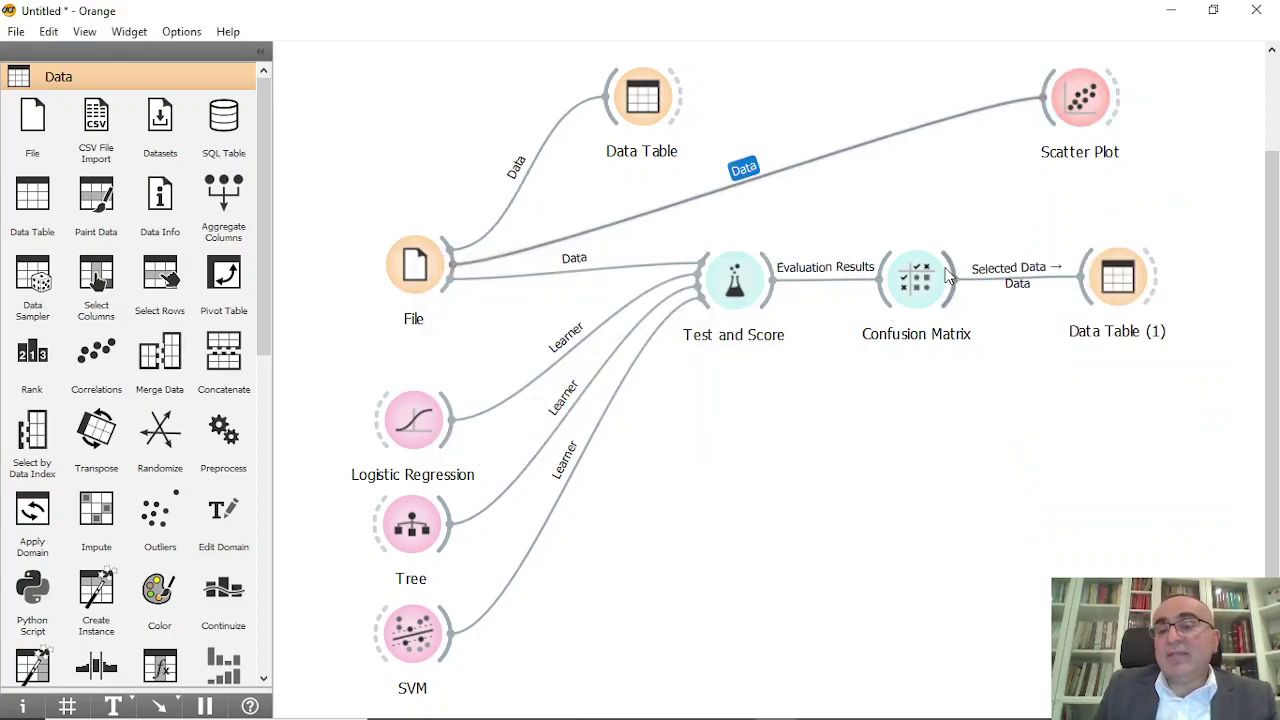
left_click_drag(950, 268, 1052, 132)
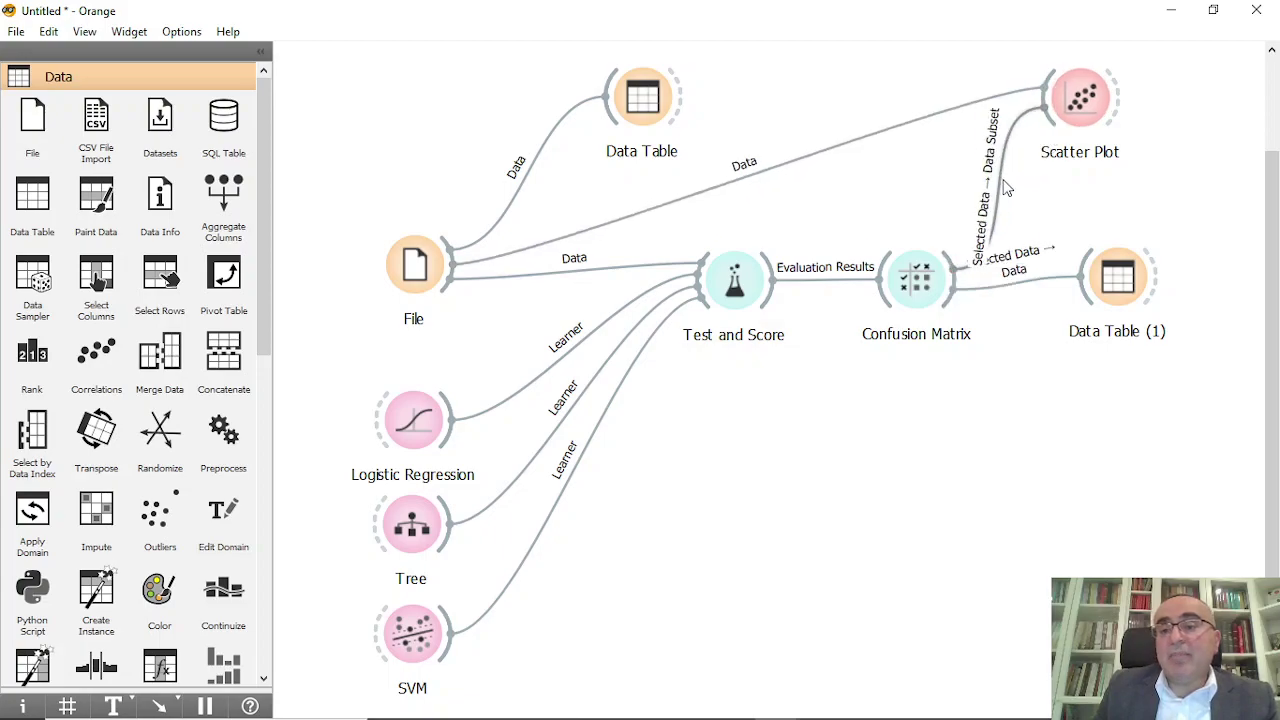
double_click(1000, 185)
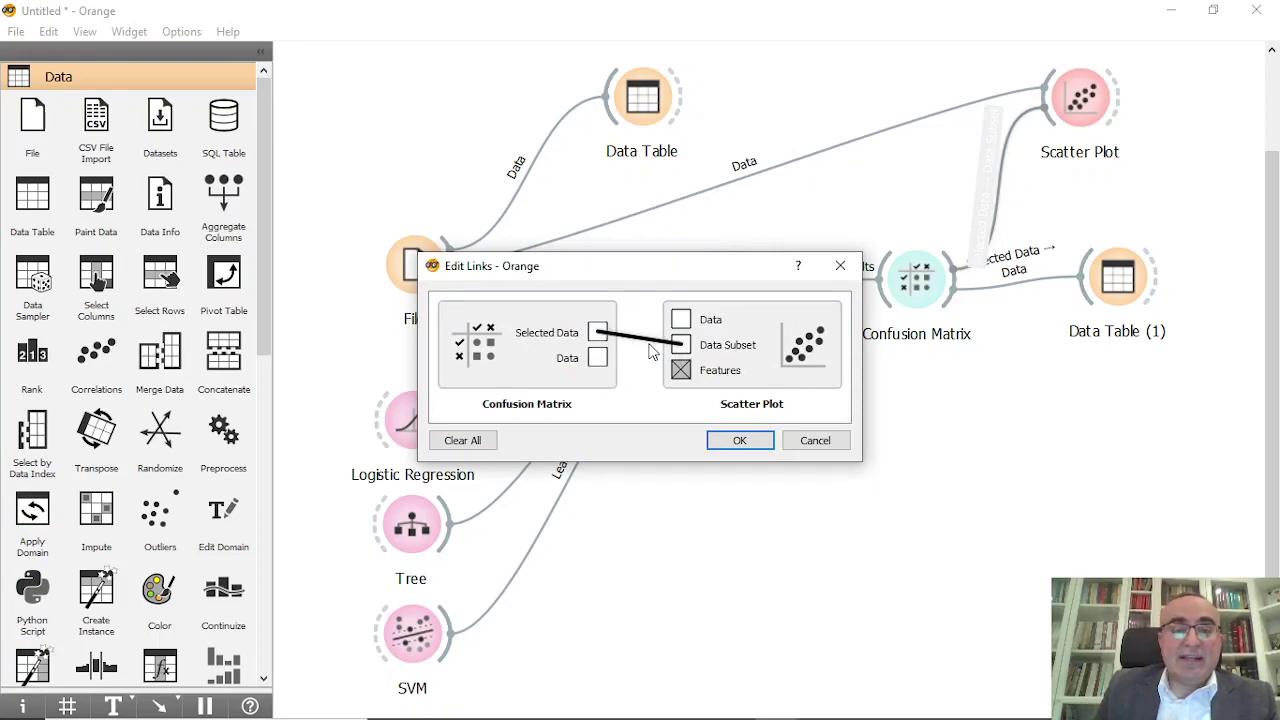
left_click(739, 443)
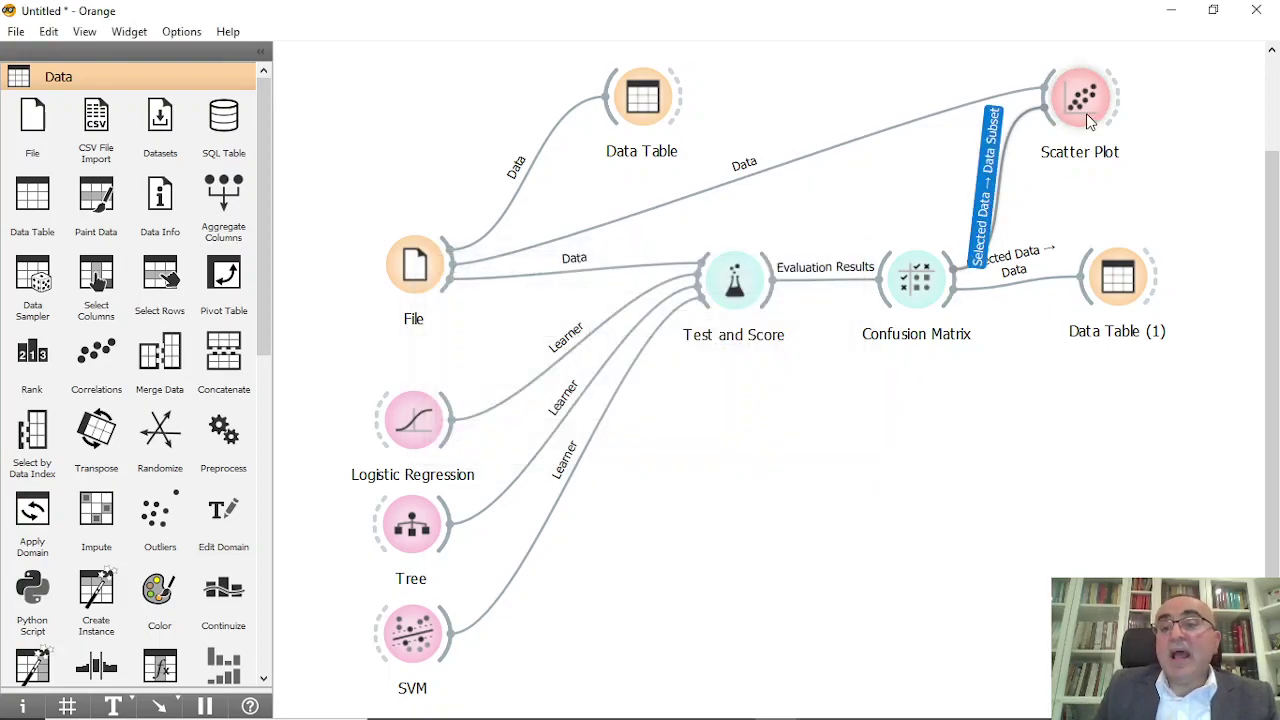
left_click_drag(1070, 110, 1107, 121)
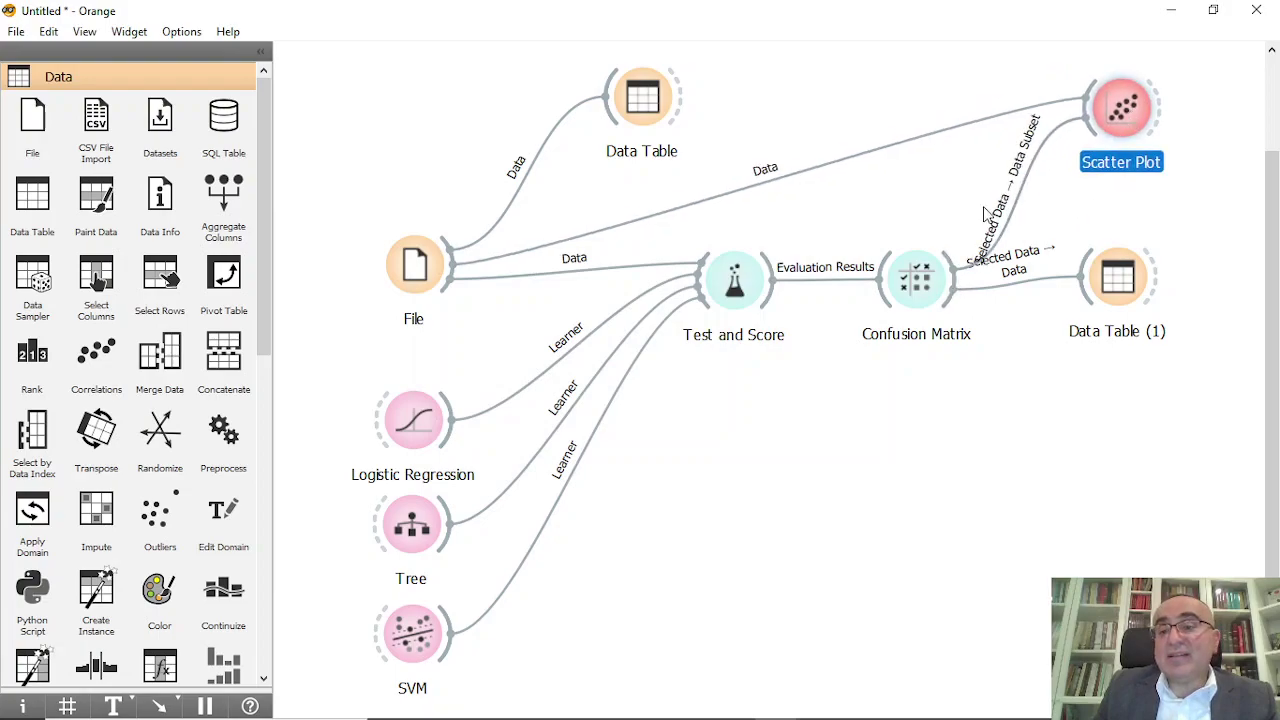
double_click(888, 290)
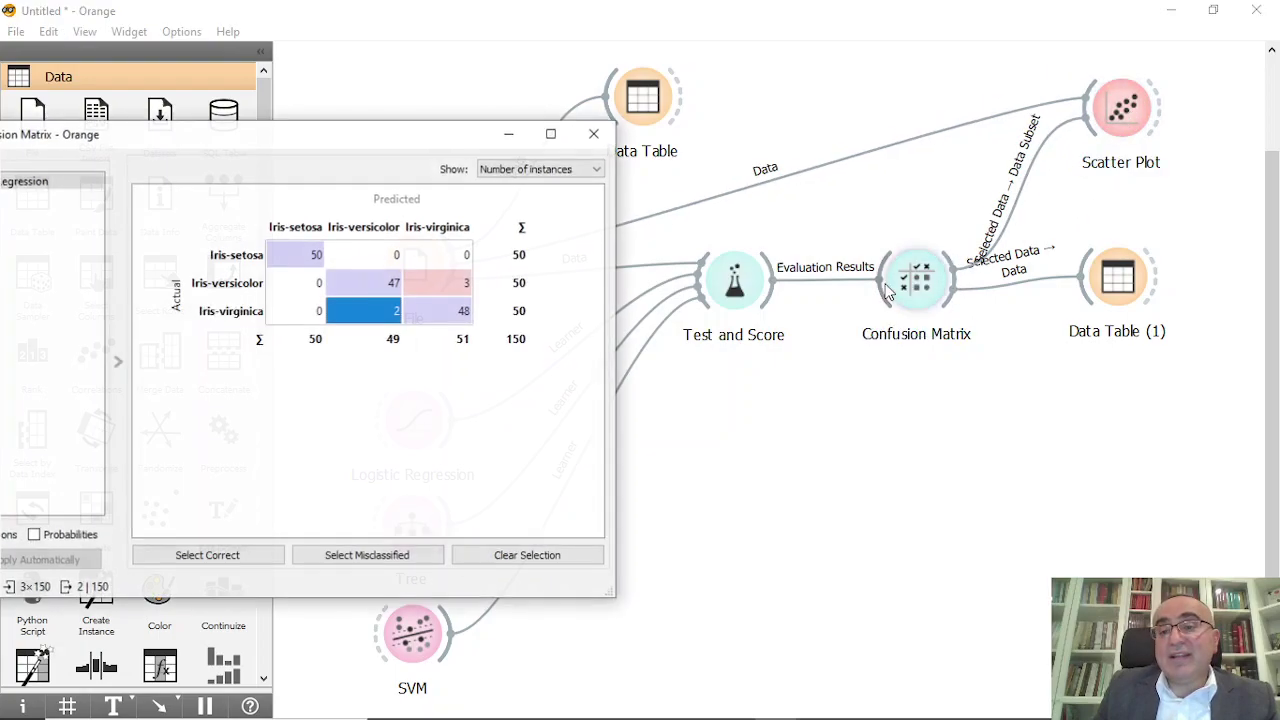
Select the 3 versicolor-as-virginica cell and view them filled in the petal length vs width Scatter Plot
left_click(455, 288)
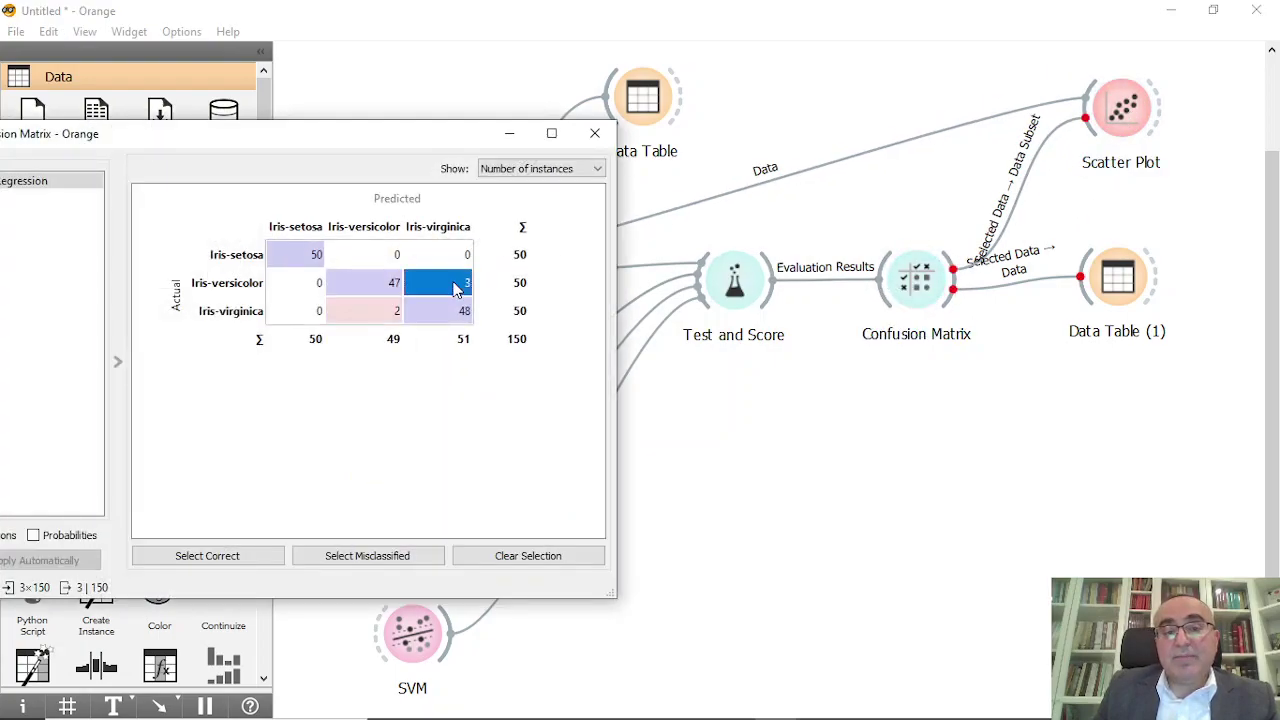
double_click(1122, 110)
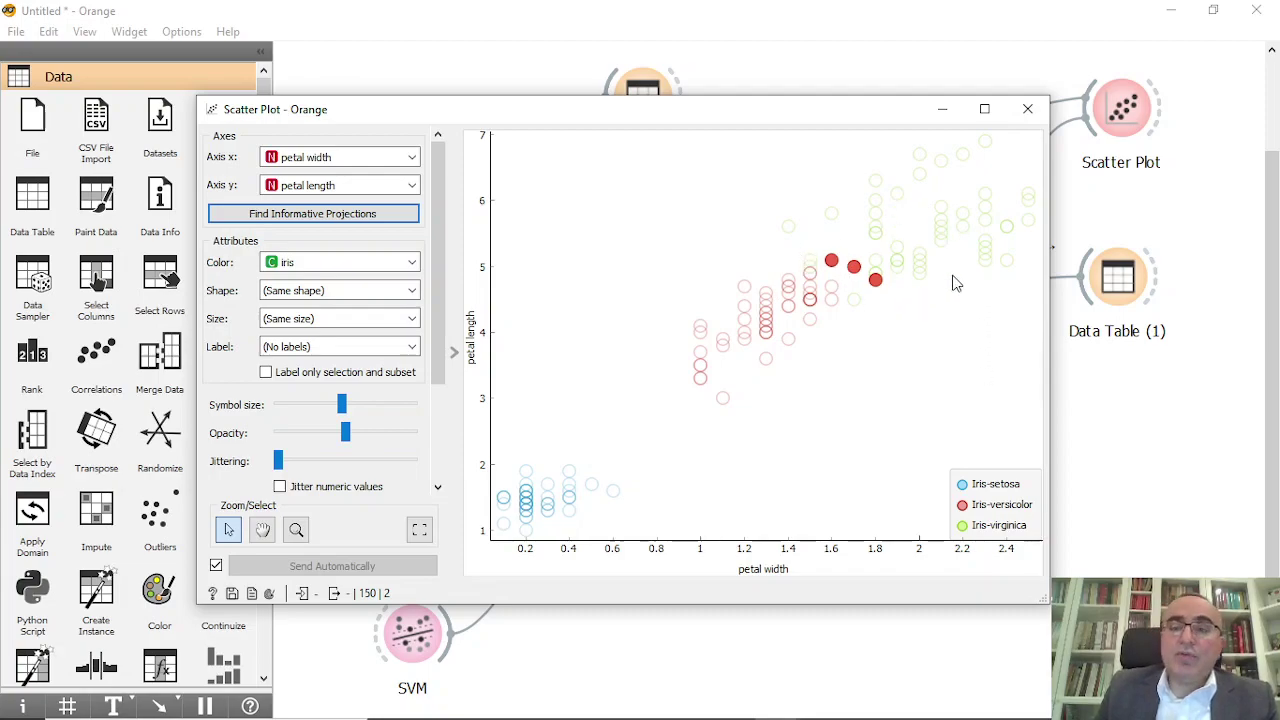
left_click_drag(784, 120, 943, 117)
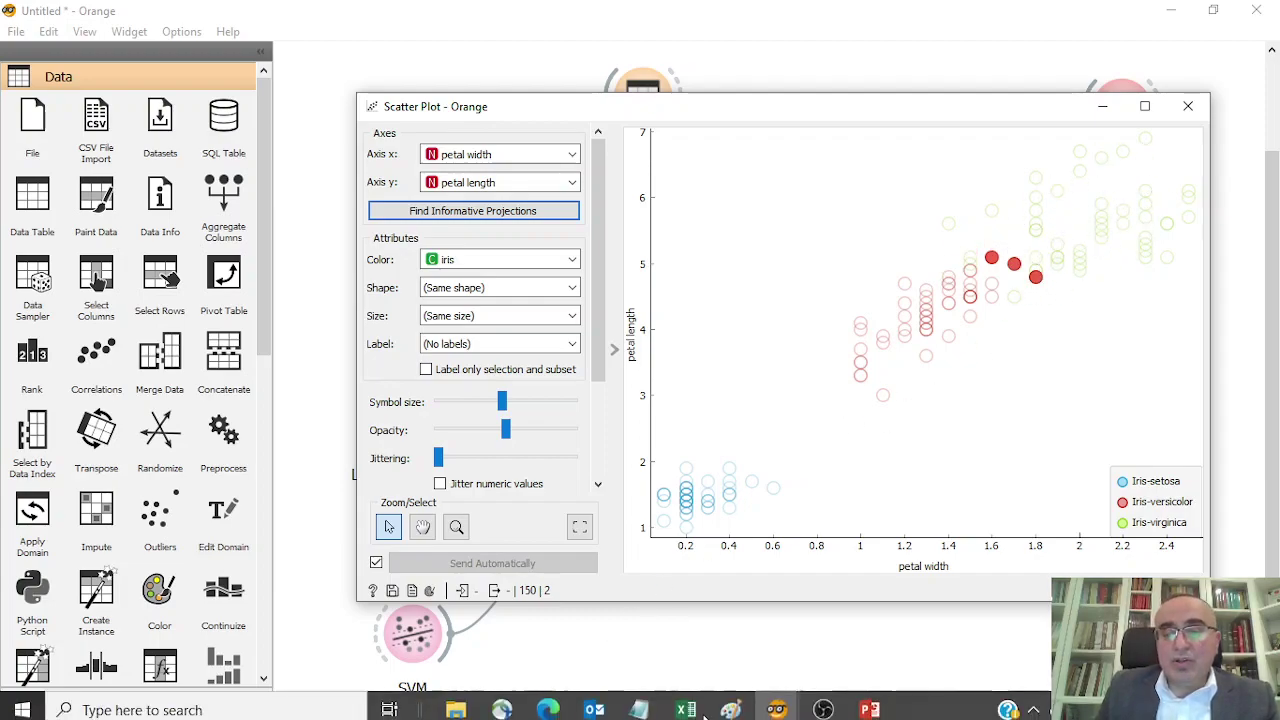
Arrange the Scatter Plot and Confusion Matrix windows so both are visible
mouse_move(779, 703)
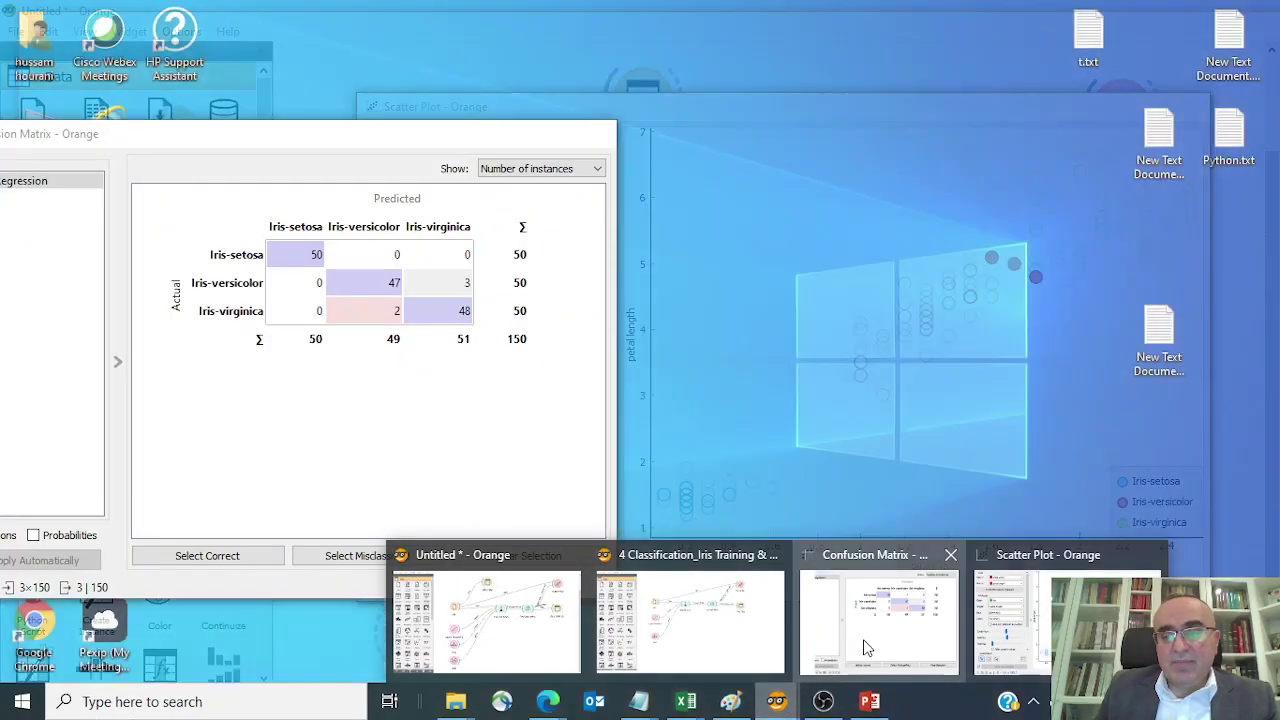
left_click(879, 620)
left_click_drag(757, 112, 794, 66)
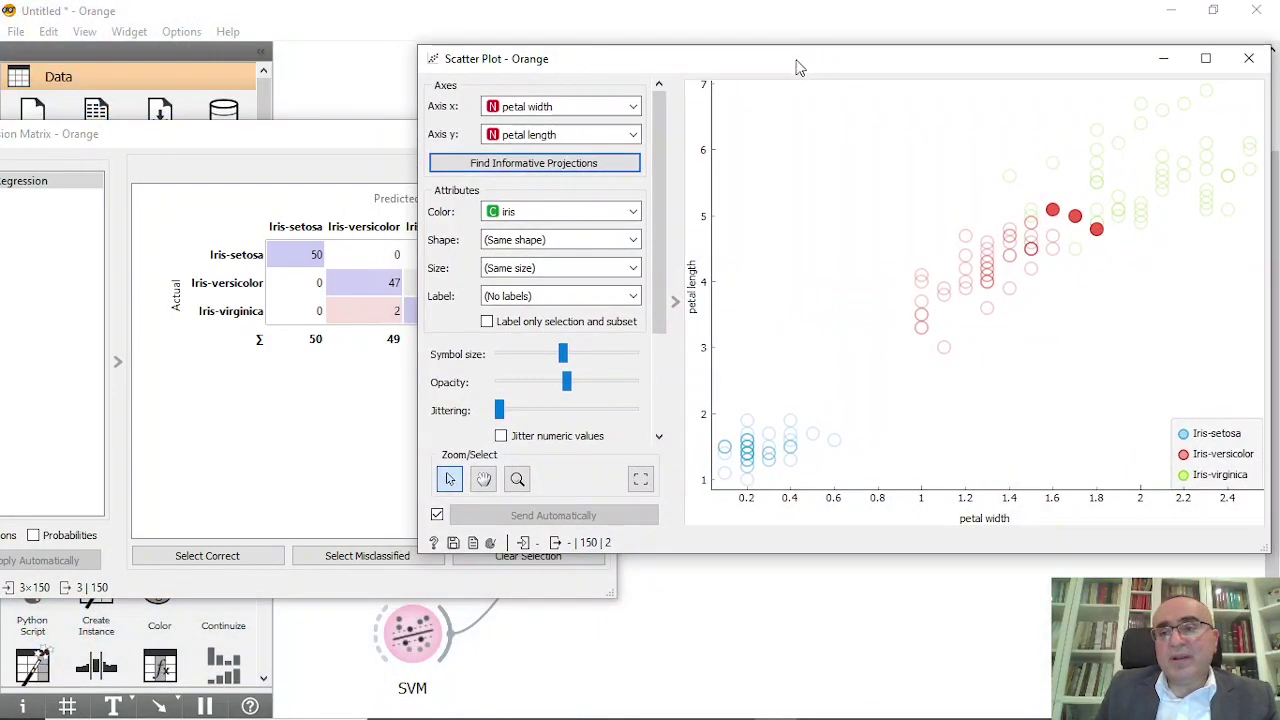
left_click(299, 133)
Highlight each cell in the plot: 50 setosa, 47 versicolor, 48 virginica, then 3 and 2 misclassified
left_click(291, 257)
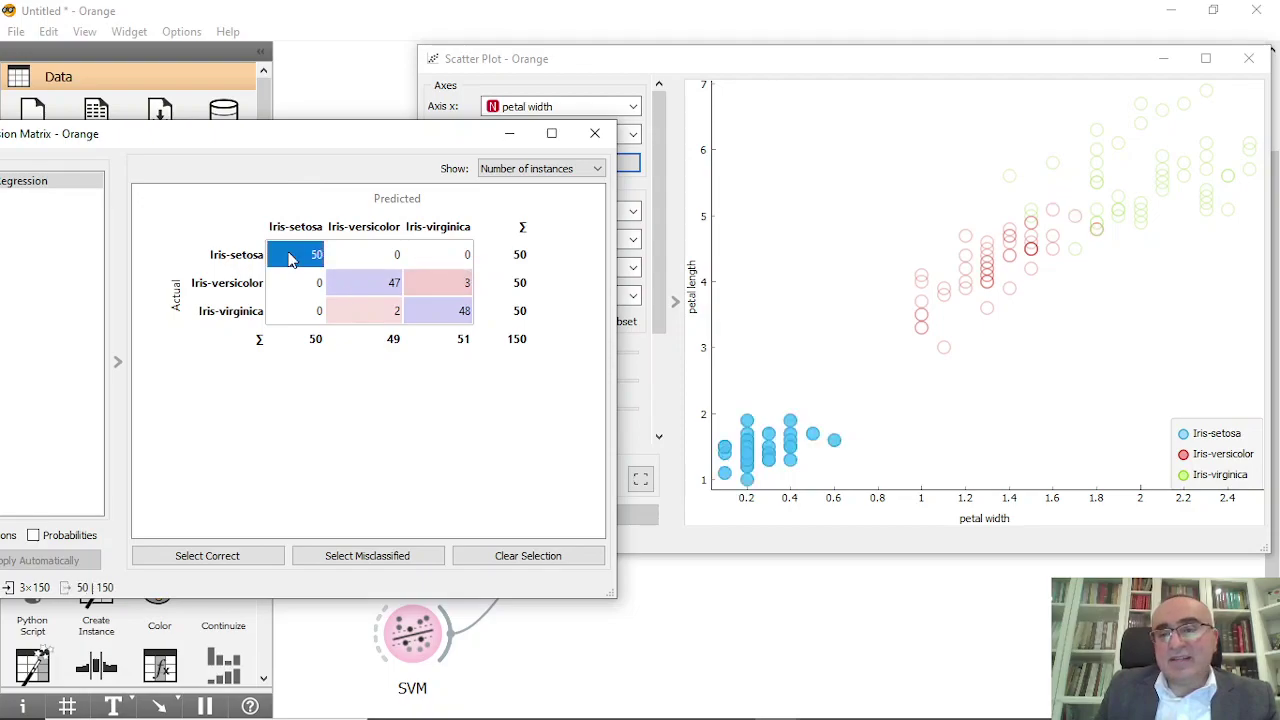
left_click(390, 286)
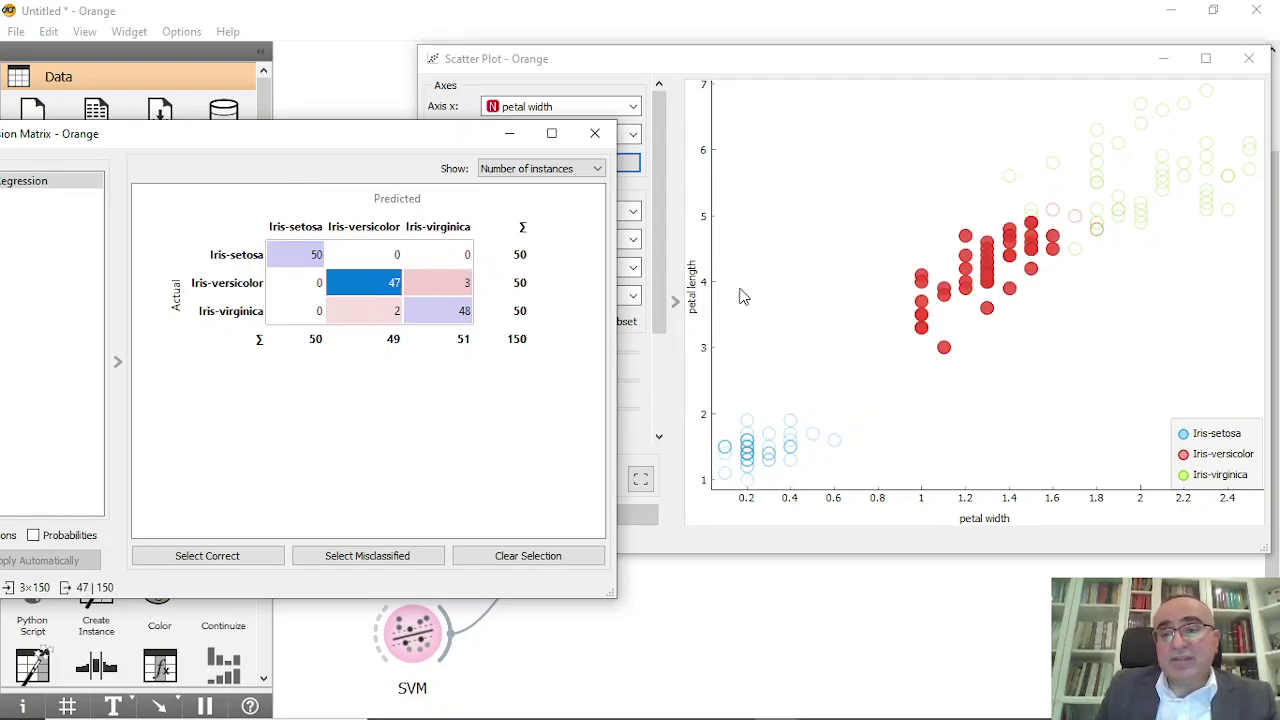
left_click(440, 314)
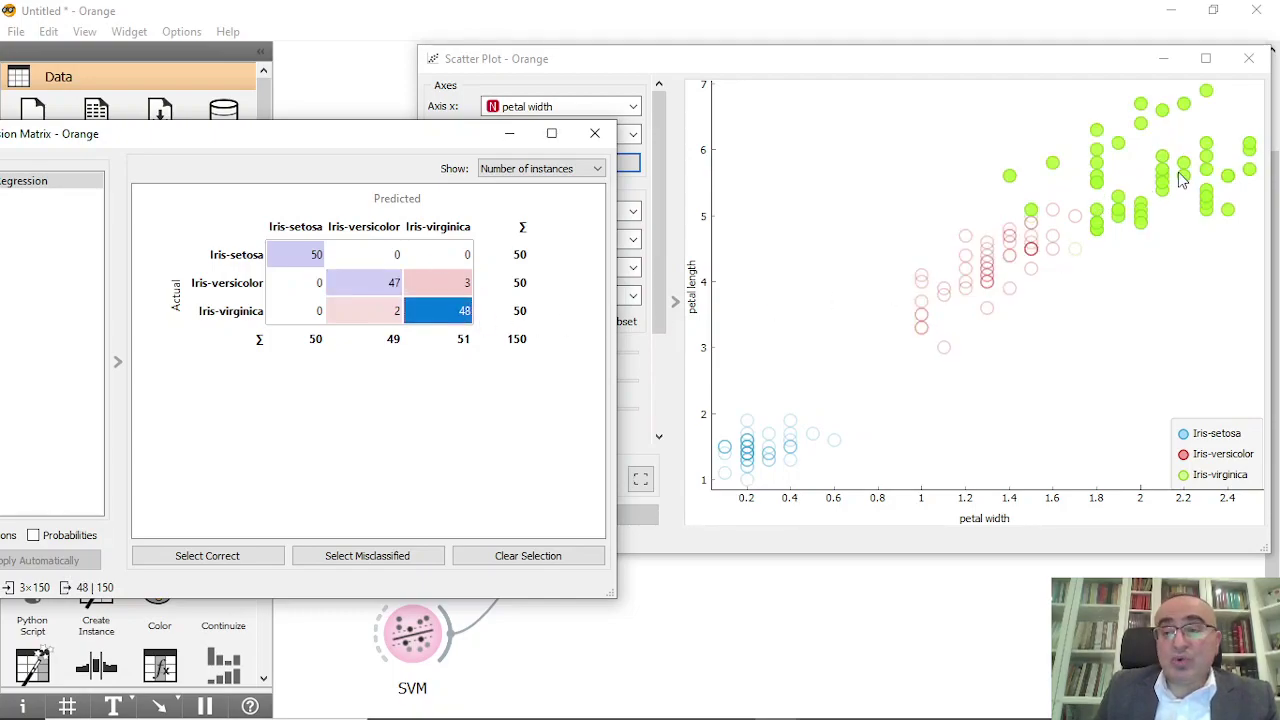
left_click(465, 285)
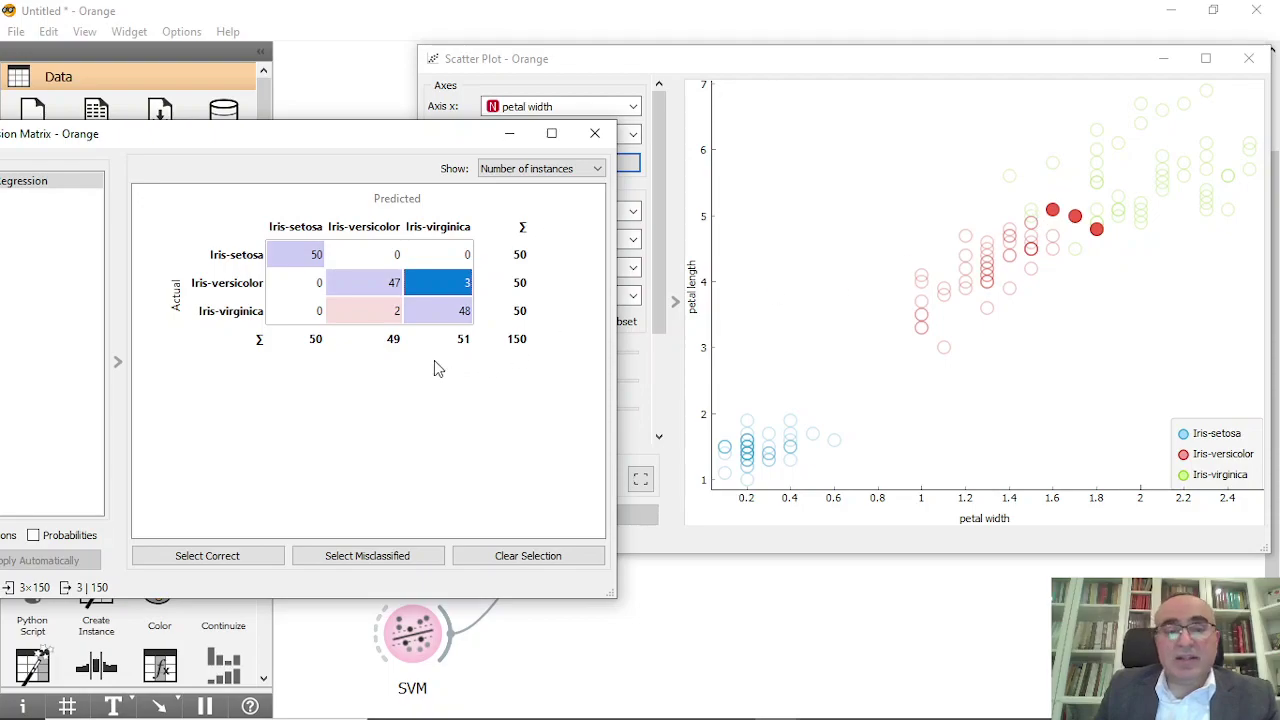
left_click(450, 317)
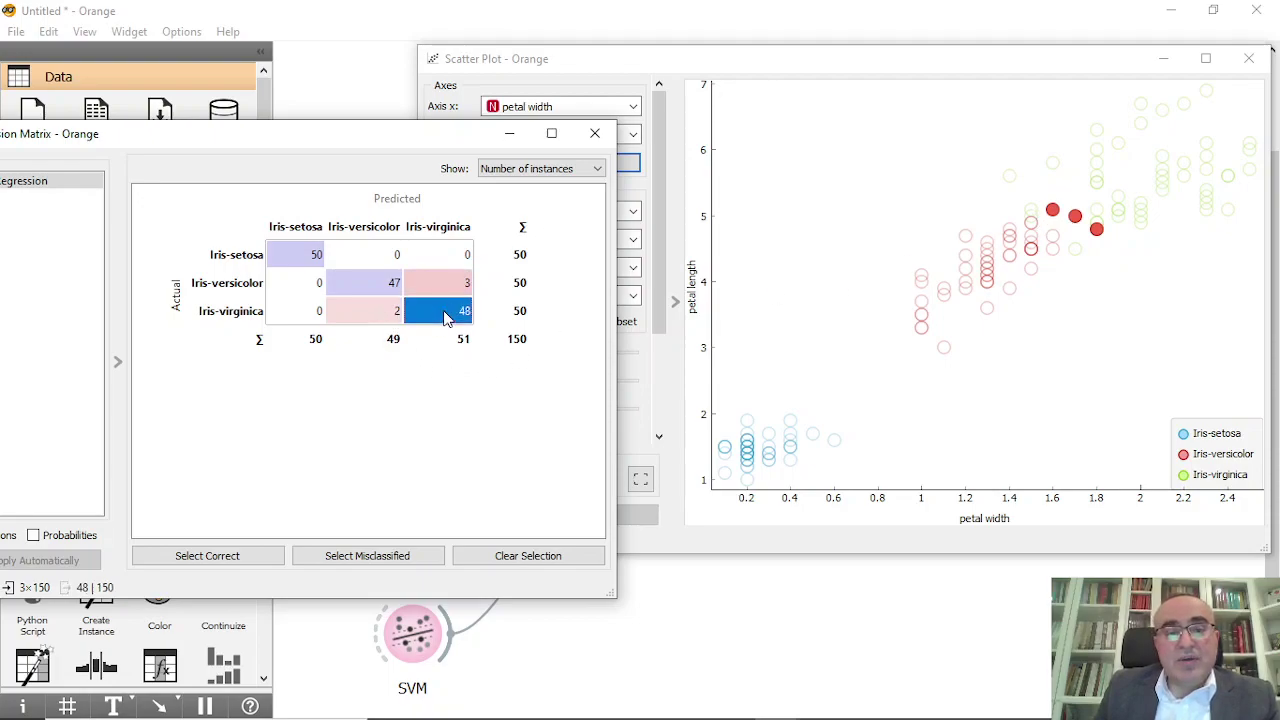
left_click(381, 318)
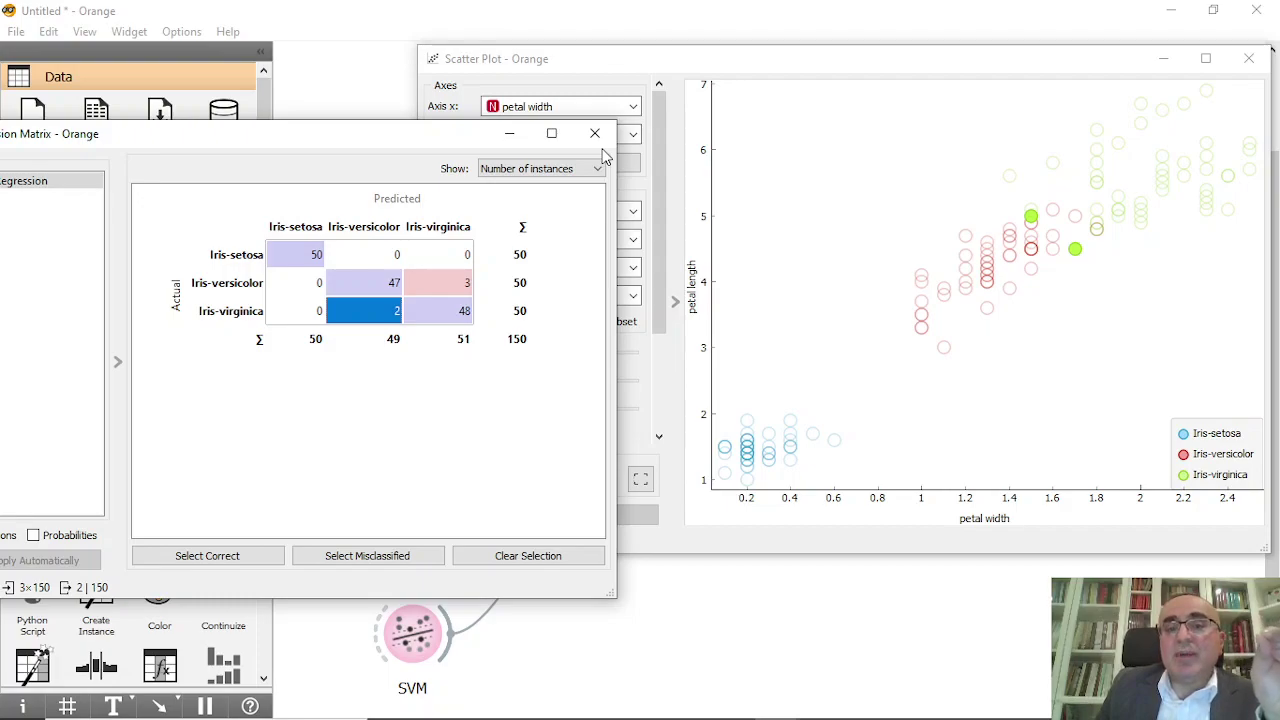
Cycle through the cells again, finishing with the 50 setosa selected, and close the Confusion Matrix
left_click(441, 289)
left_click(370, 318)
left_click(372, 285)
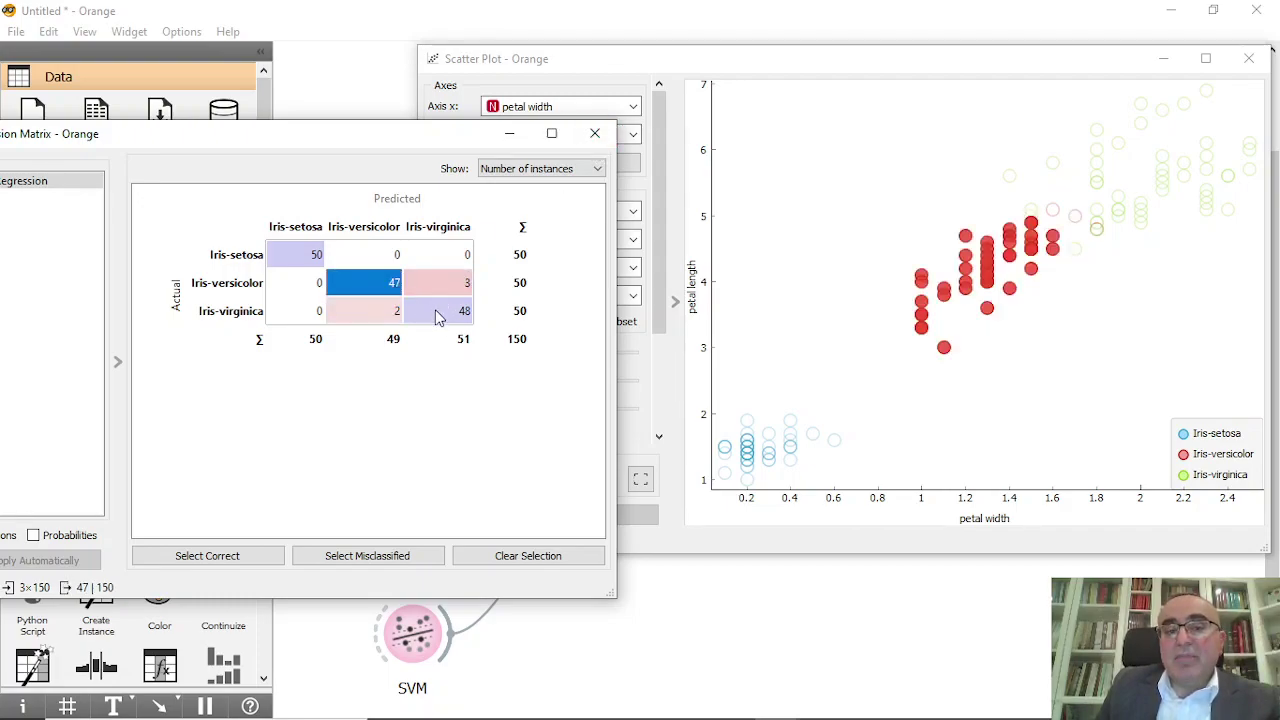
left_click(435, 311)
left_click(297, 258)
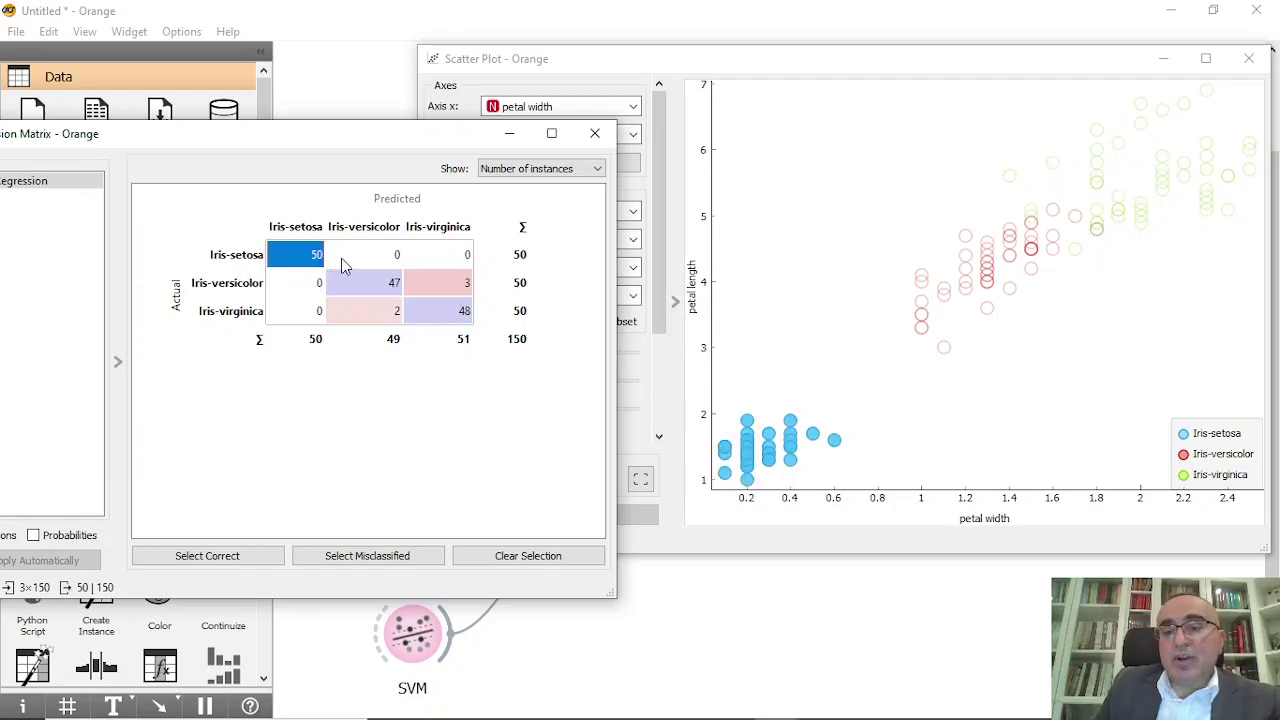
left_click(595, 133)
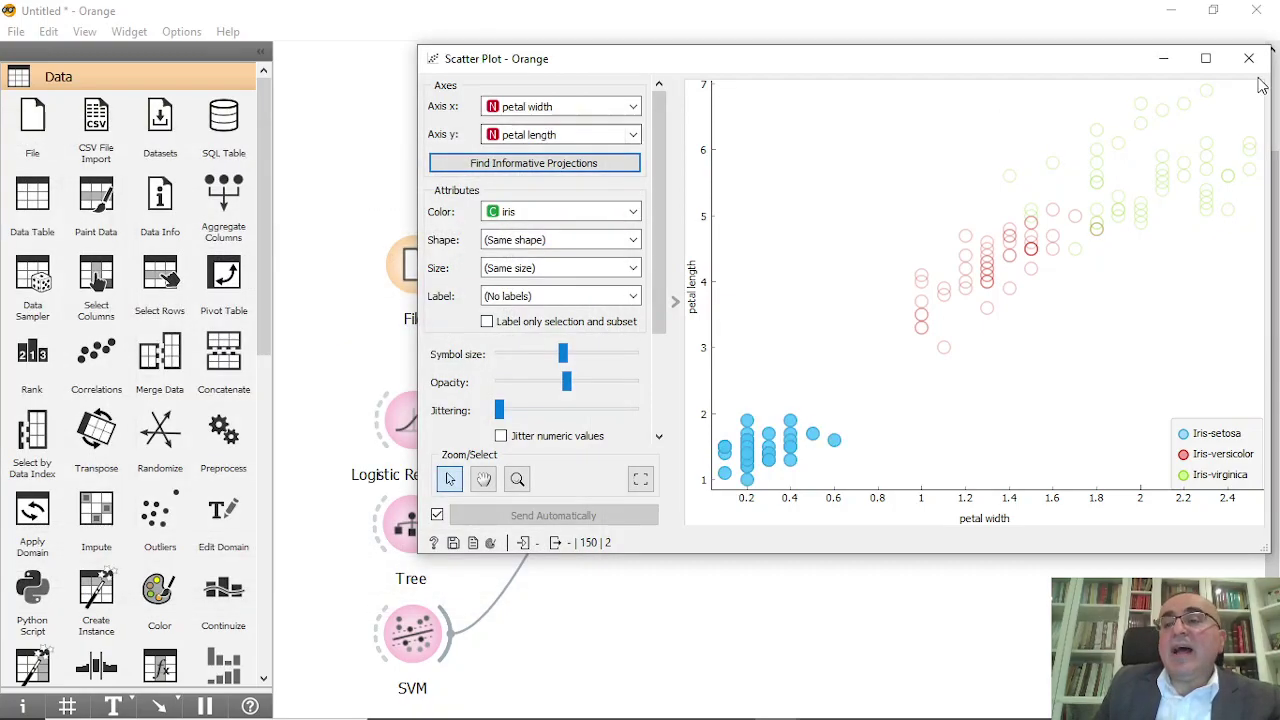
Move the Data Table (1) node right, check its 50 setosa rows, and close all widget windows
left_click(1248, 58)
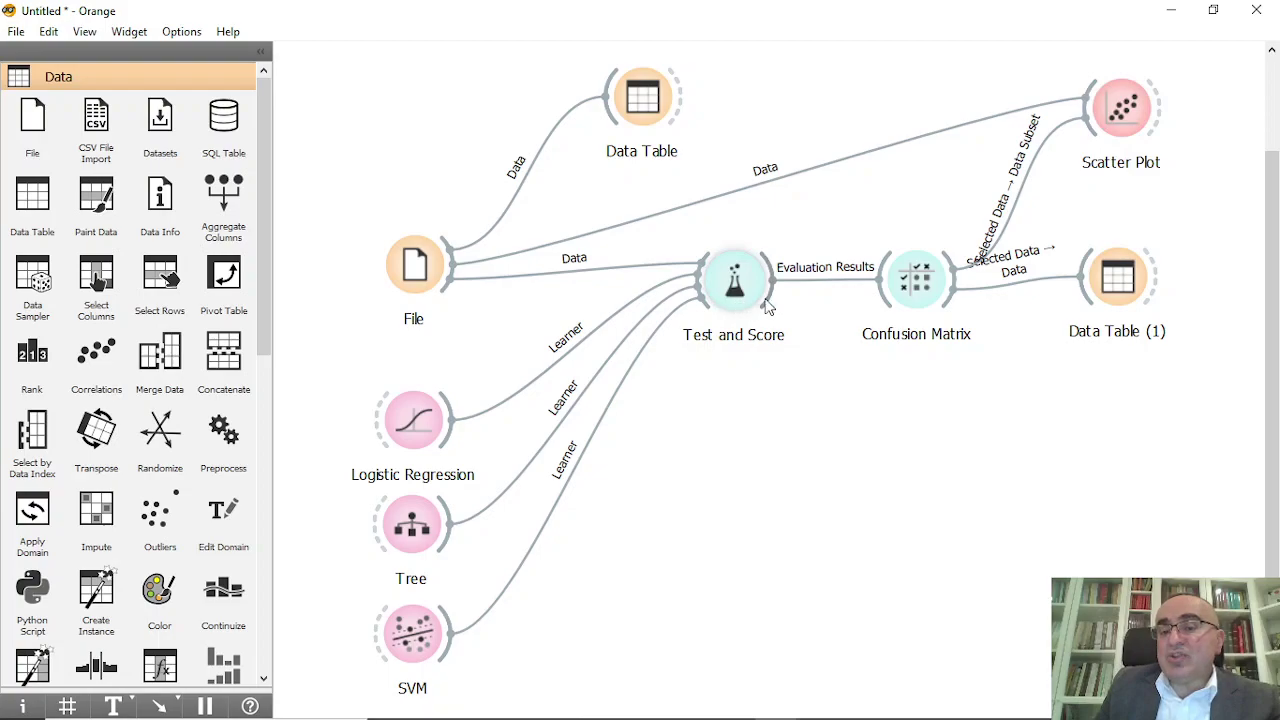
left_click_drag(1122, 288, 1150, 303)
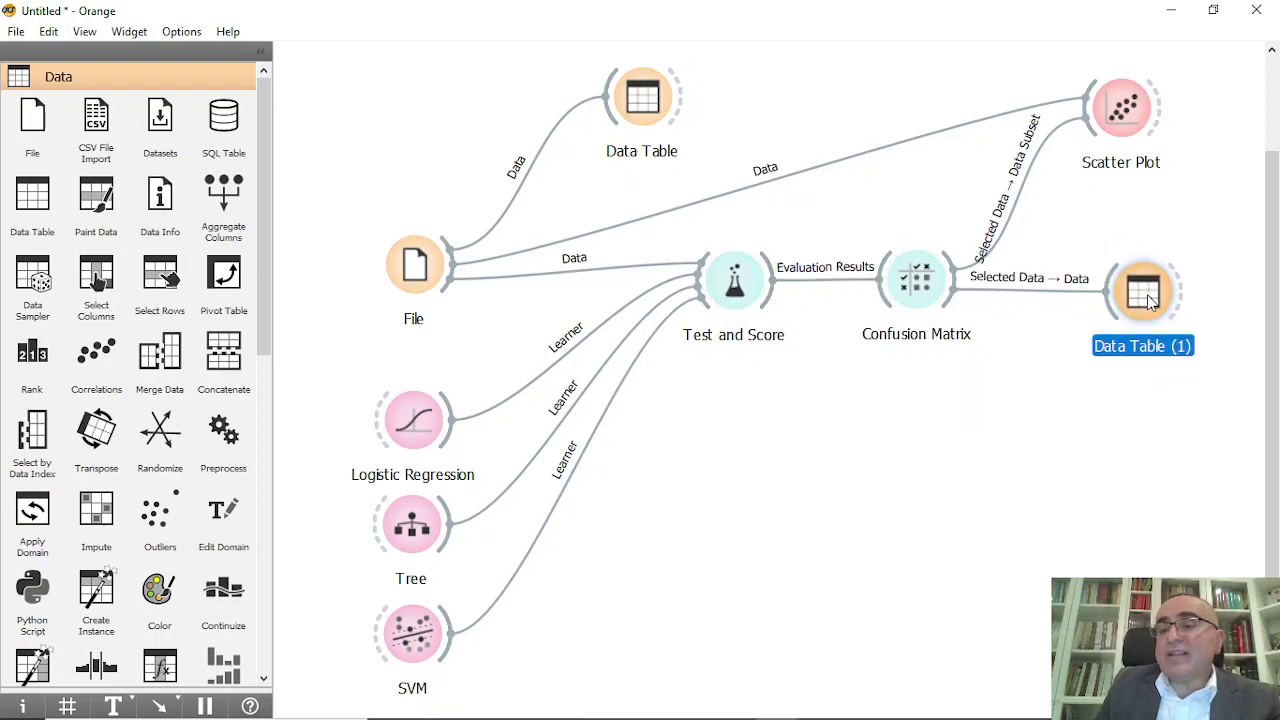
double_click(1148, 296)
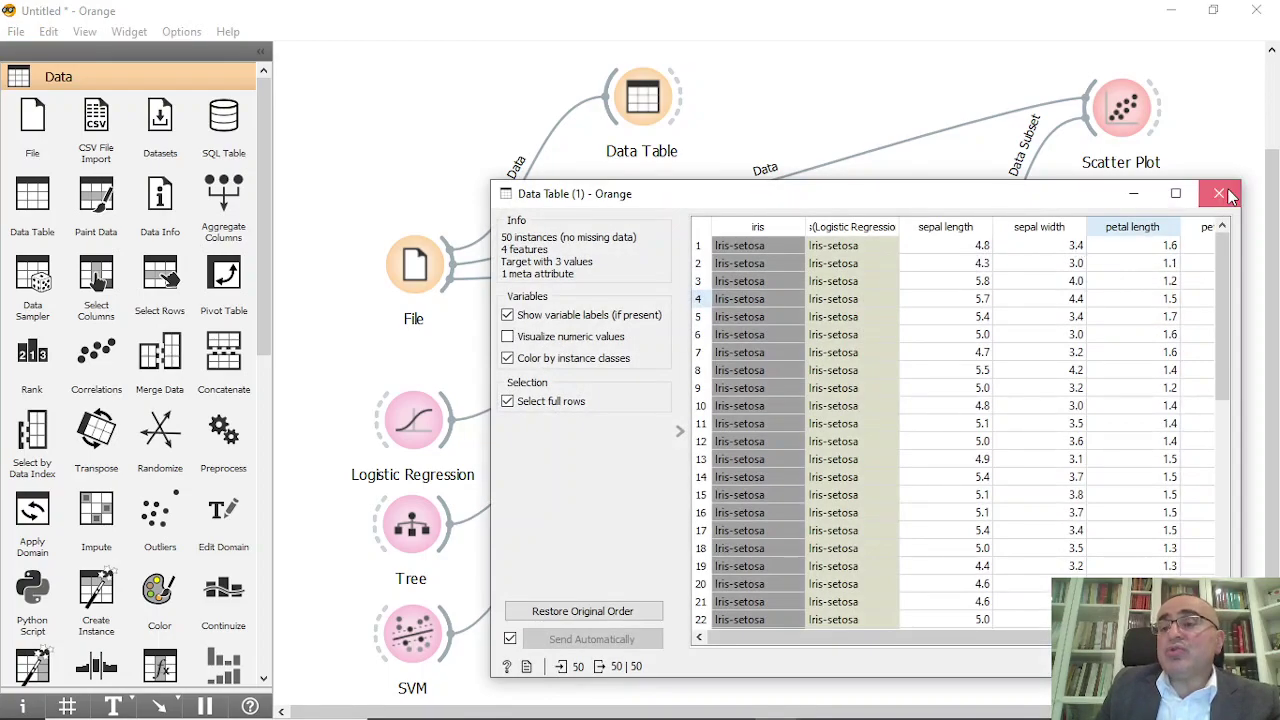
left_click(1206, 150)
double_click(1105, 135)
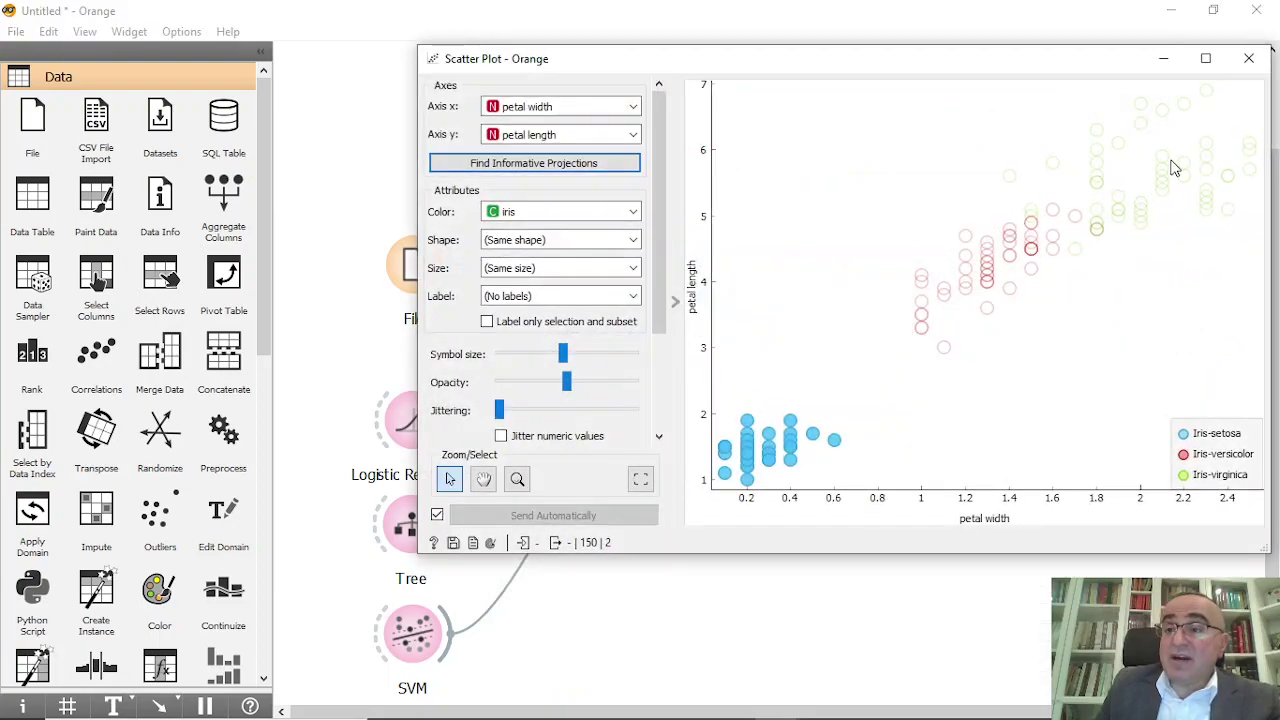
left_click(1248, 58)
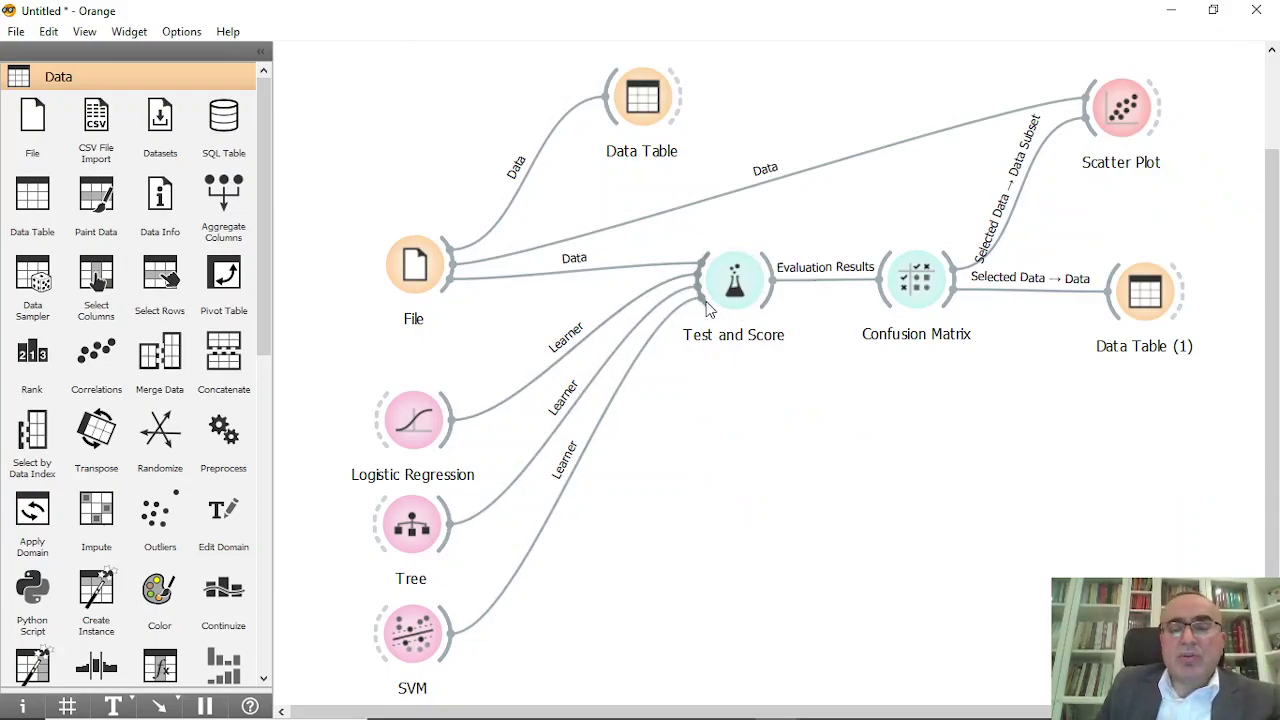
Add Naive Bayes as a fourth learner into Test and Score and open its evaluation results
left_click_drag(707, 310, 555, 658)
type("nav")
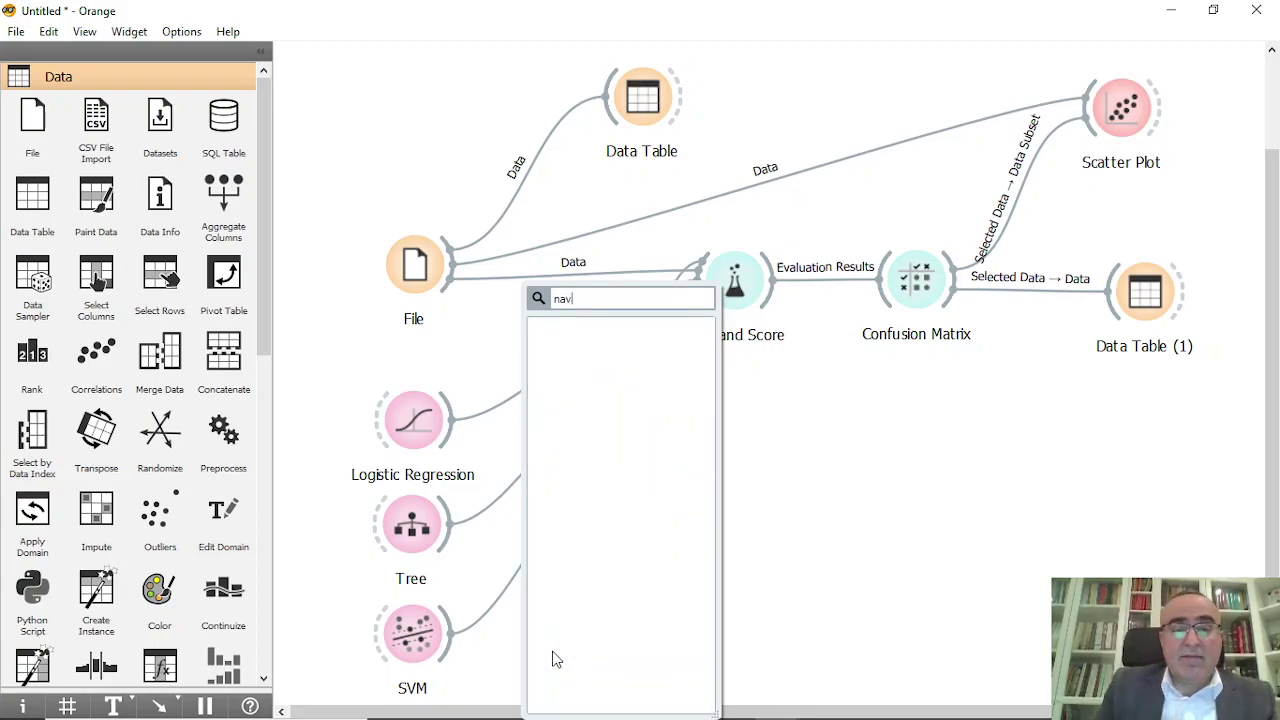
key("BackSpace")
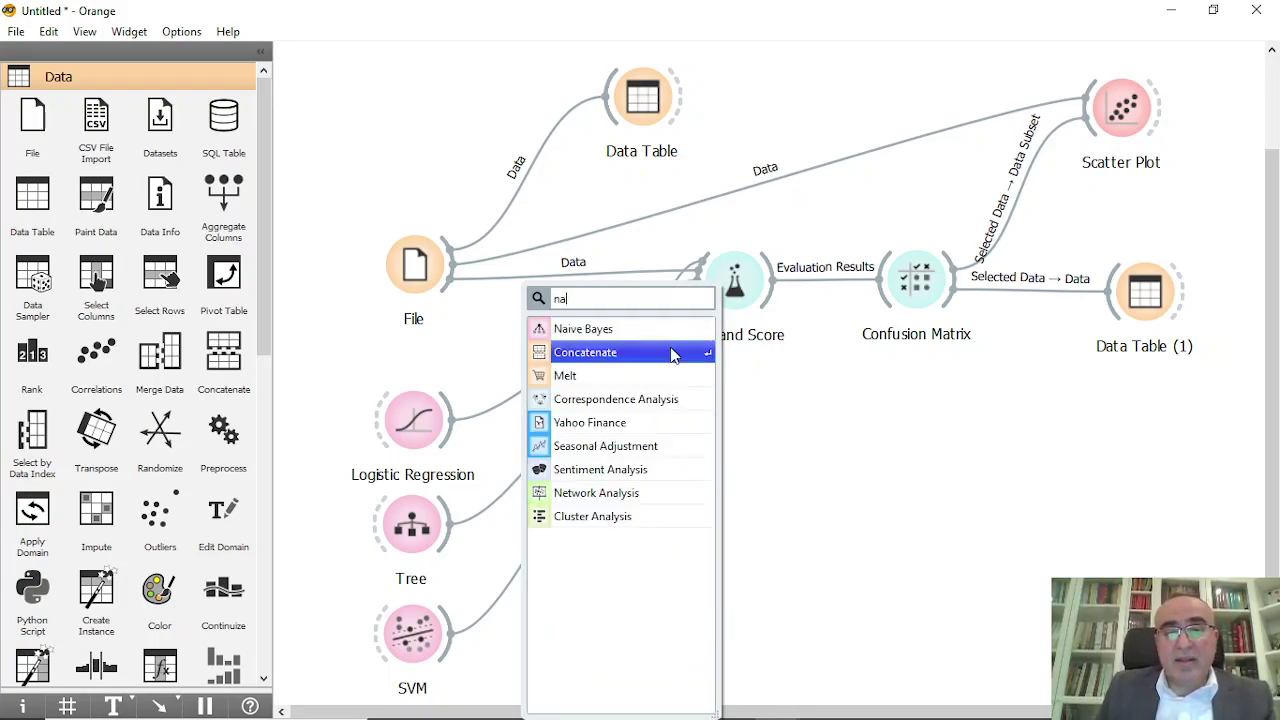
left_click(621, 331)
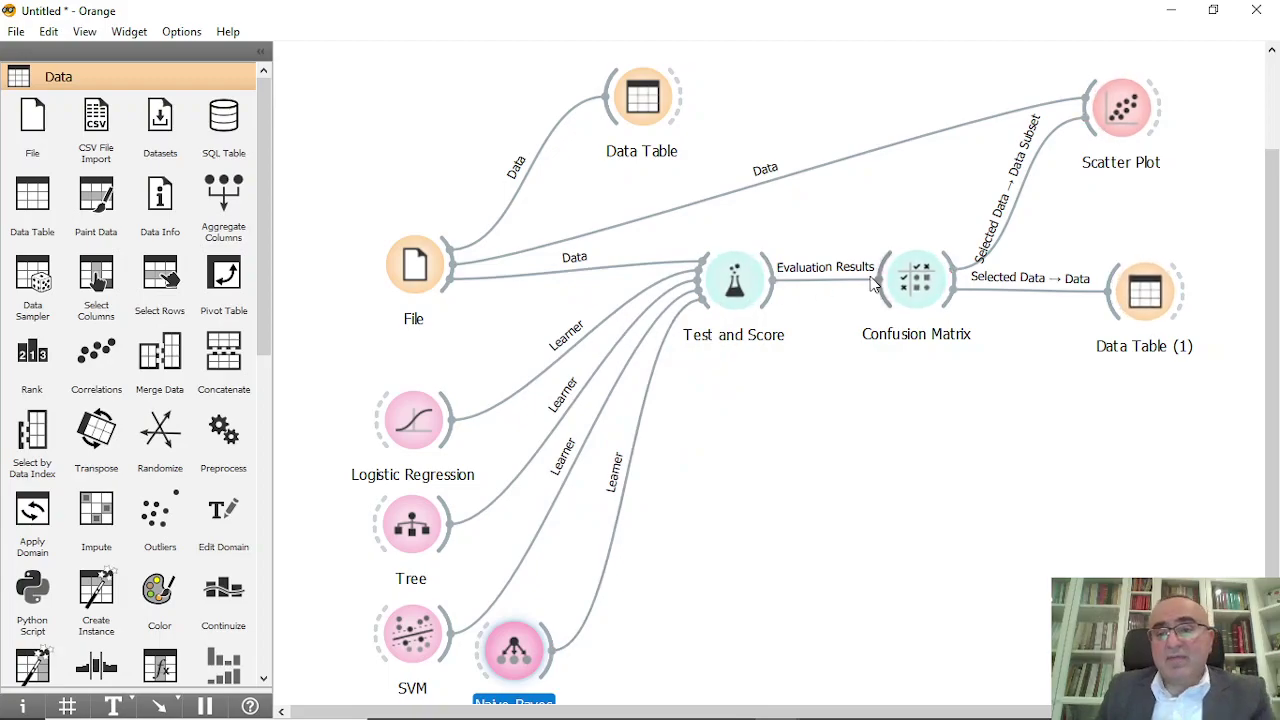
left_click(743, 287)
double_click(743, 287)
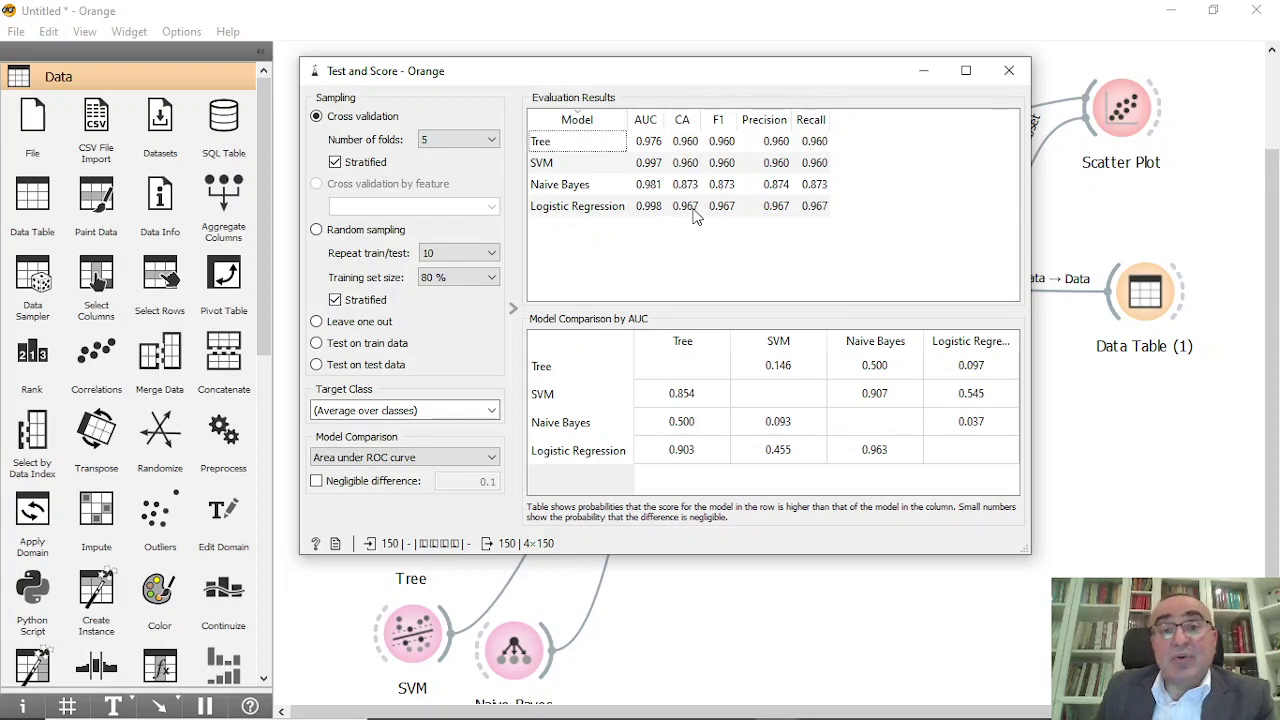
Compare the Tree, SVM, Naive Bayes and Logistic Regression score rows, noting Tree's CA, then close
left_click(590, 145)
left_click(588, 162)
left_click(598, 184)
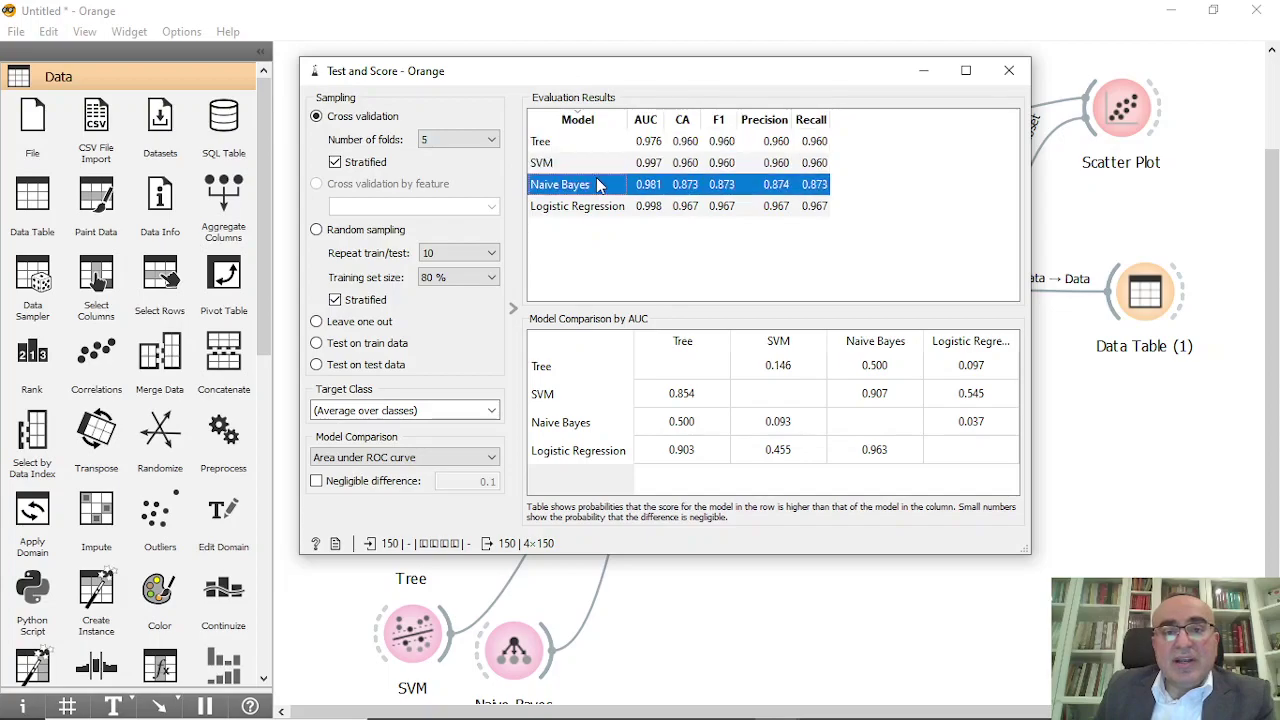
left_click(604, 206)
left_click(590, 160)
left_click(642, 141)
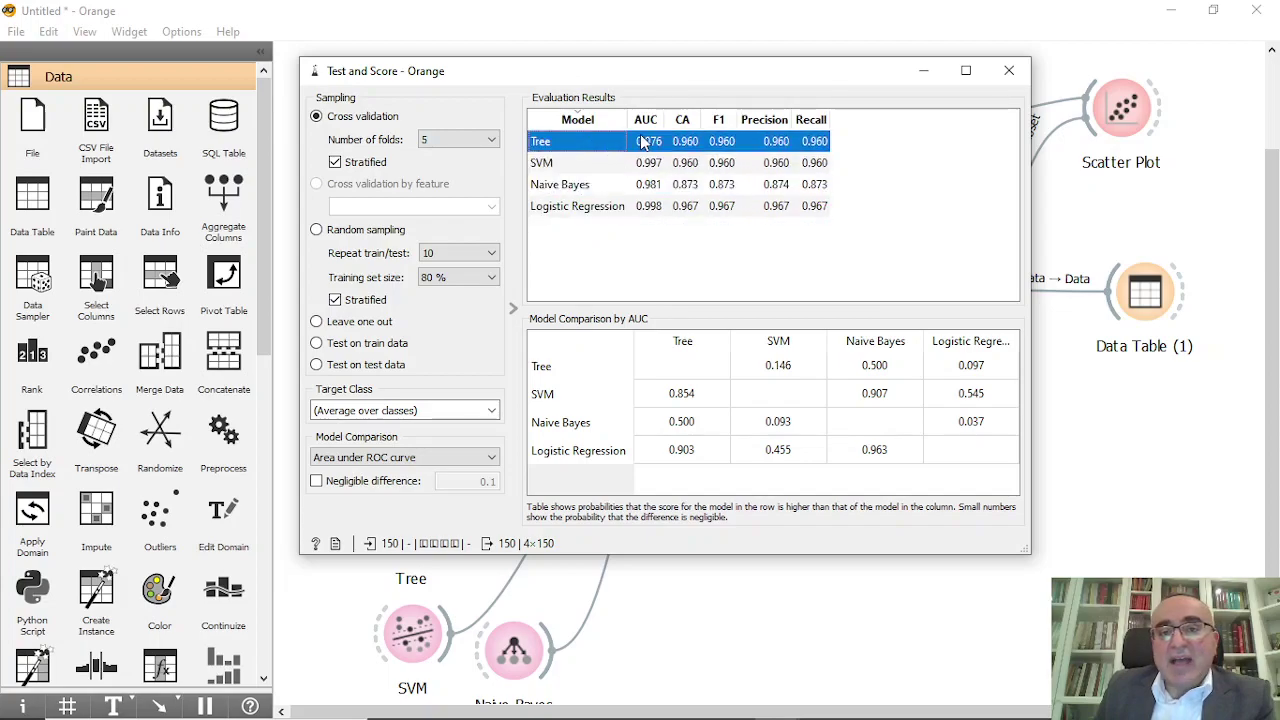
left_click(684, 141)
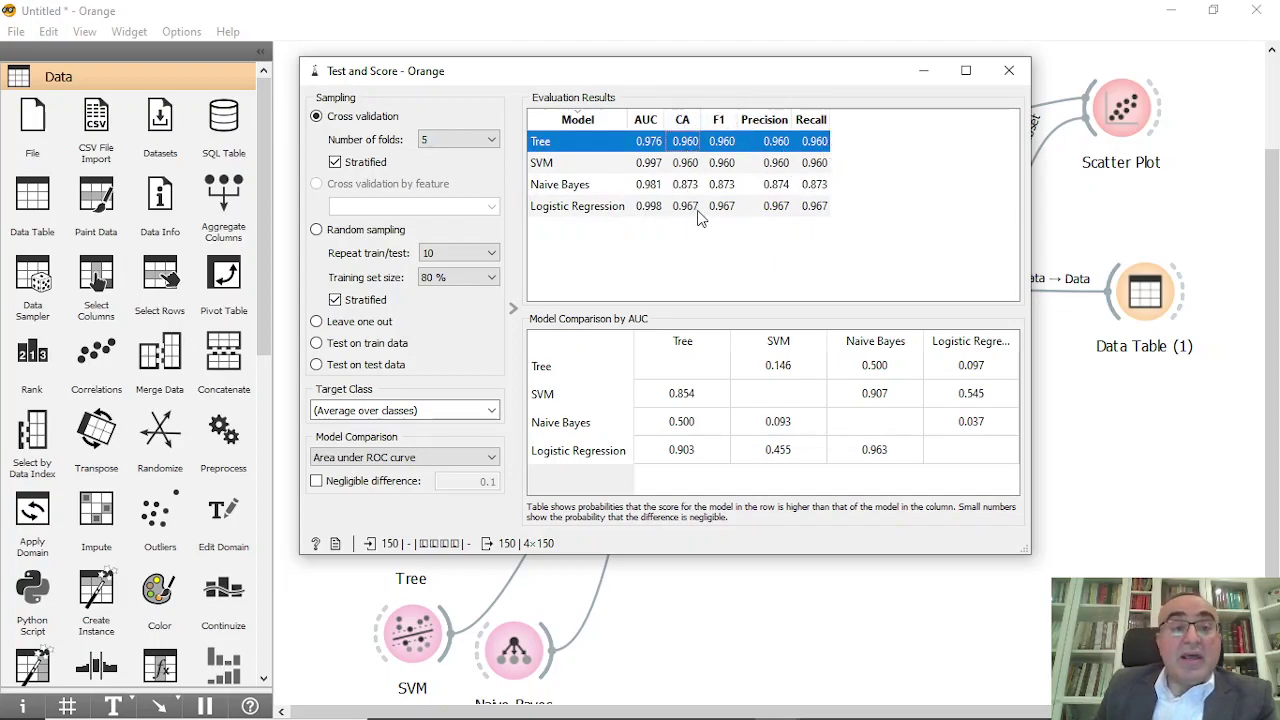
left_click(1009, 70)
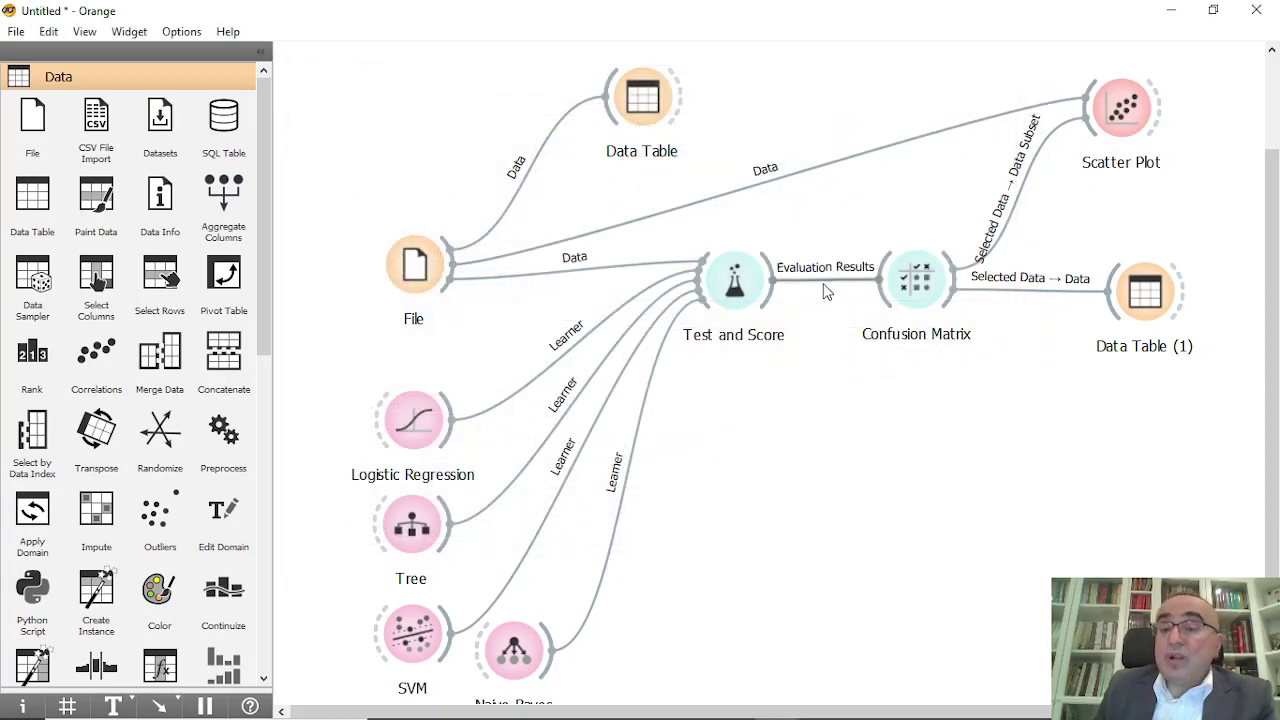